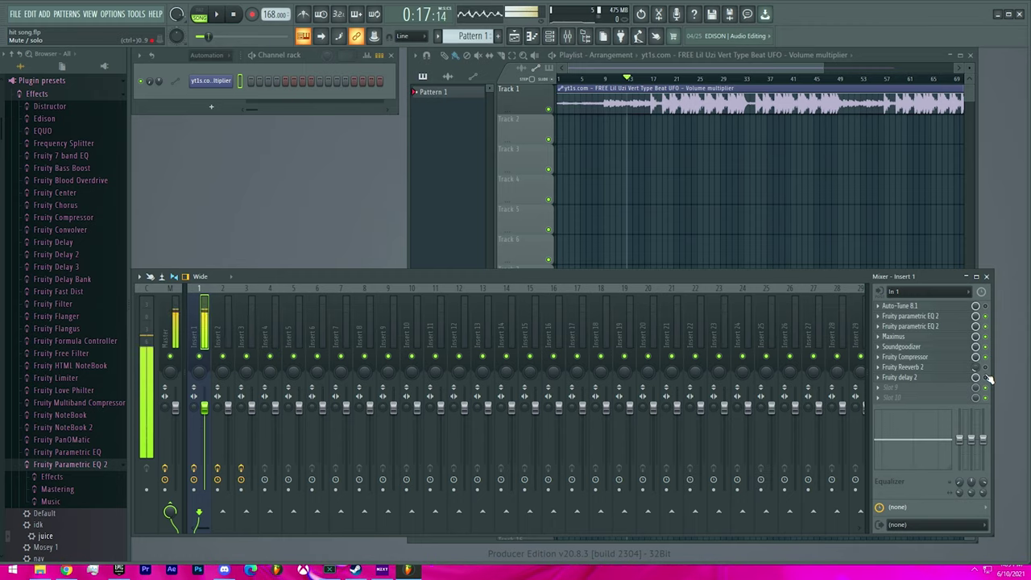
Step: Bring the playlist forward, listen to the beat from about bar 14, and stop playback
left_click(732, 68)
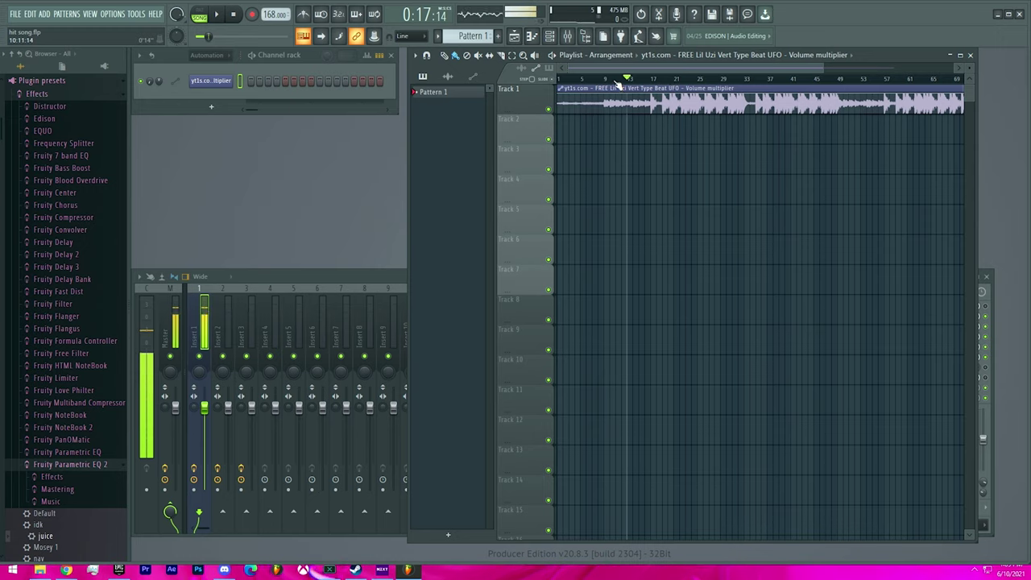
left_click(190, 288)
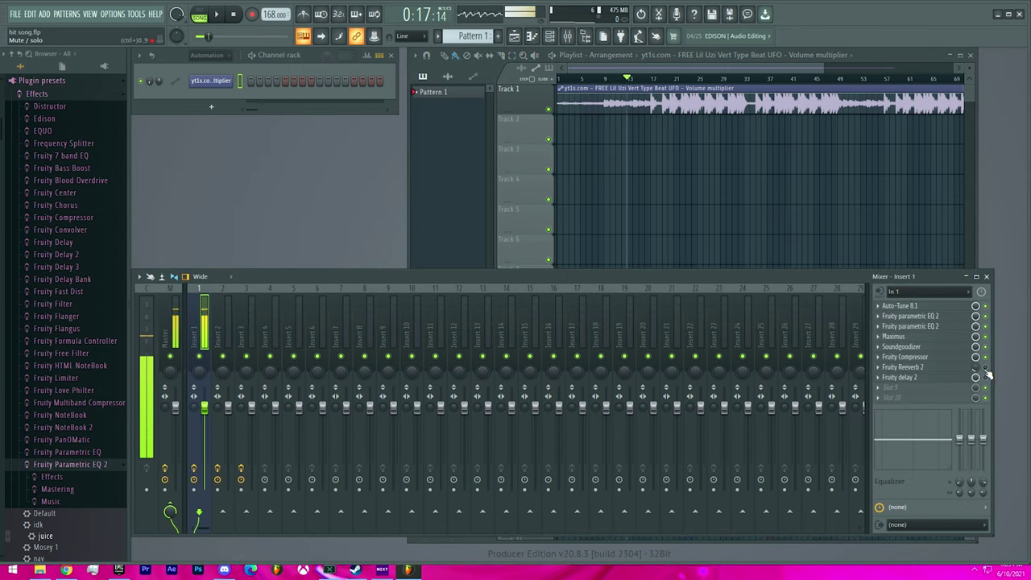
left_click(638, 72)
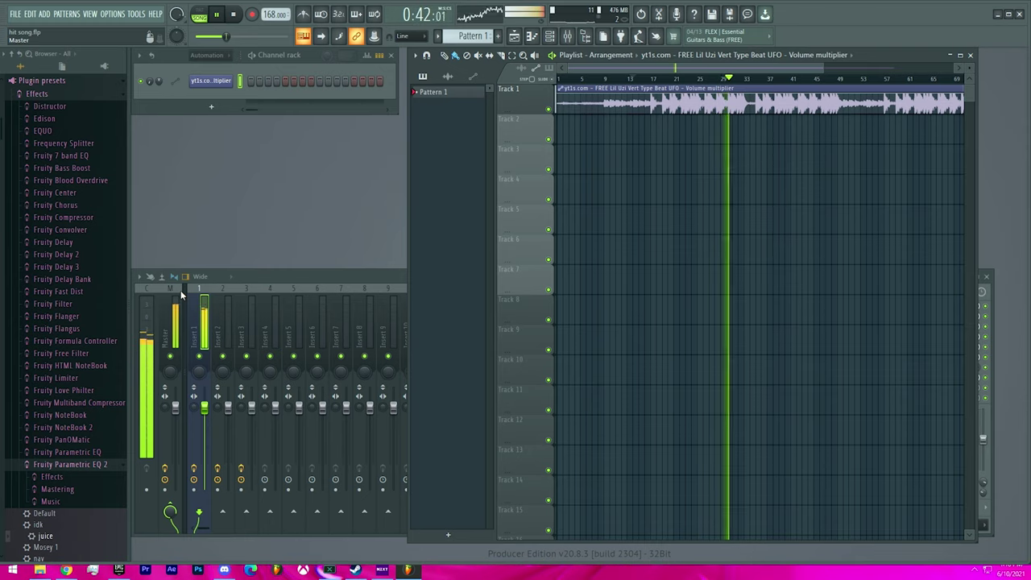
left_click(630, 79)
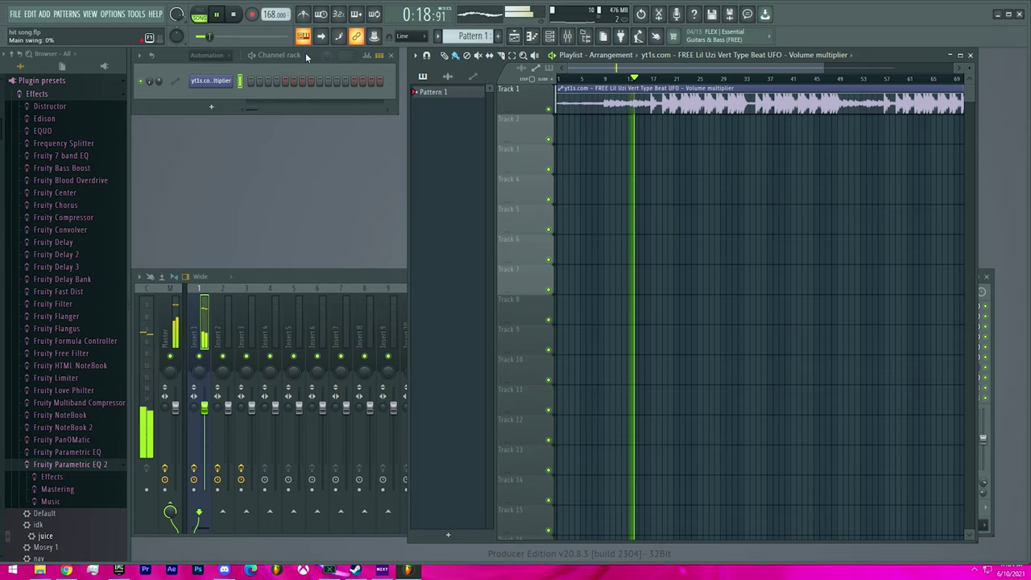
left_click(245, 18)
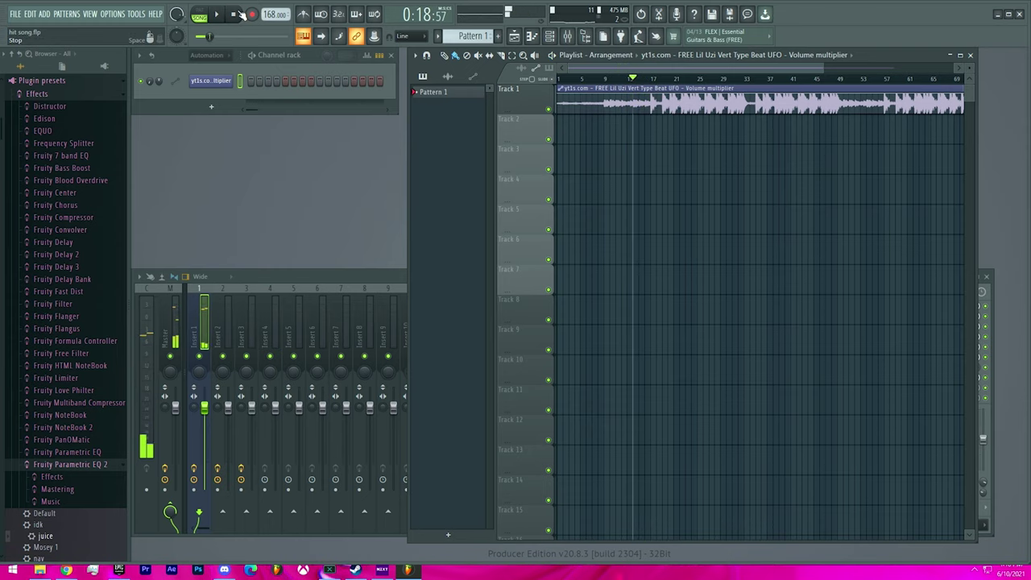
Step: Check the effect chain on mixer Insert 1, audition the song from about bar 15, and stop playback
left_click(179, 316)
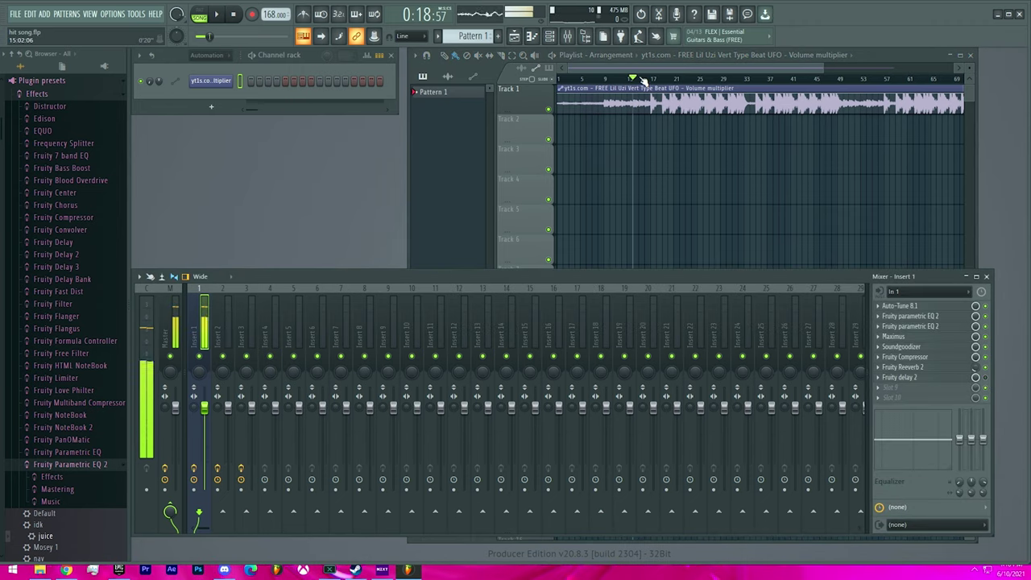
left_click(642, 82)
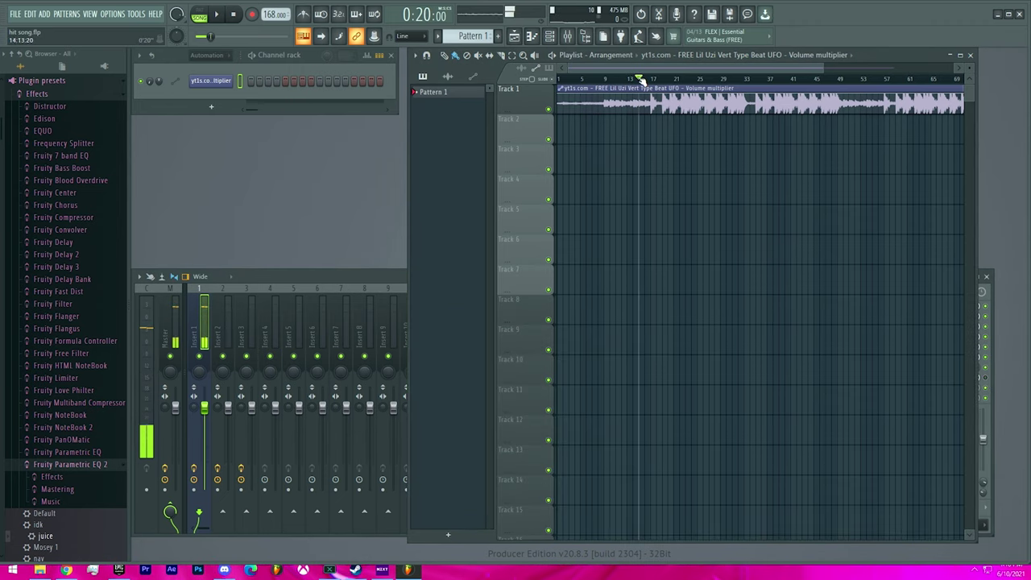
left_click(218, 18)
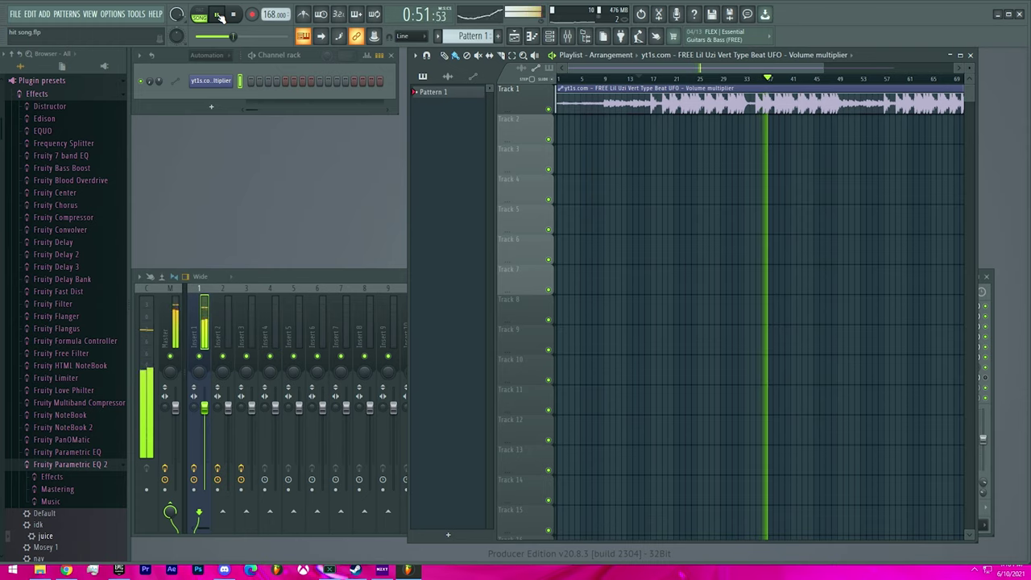
left_click(219, 16)
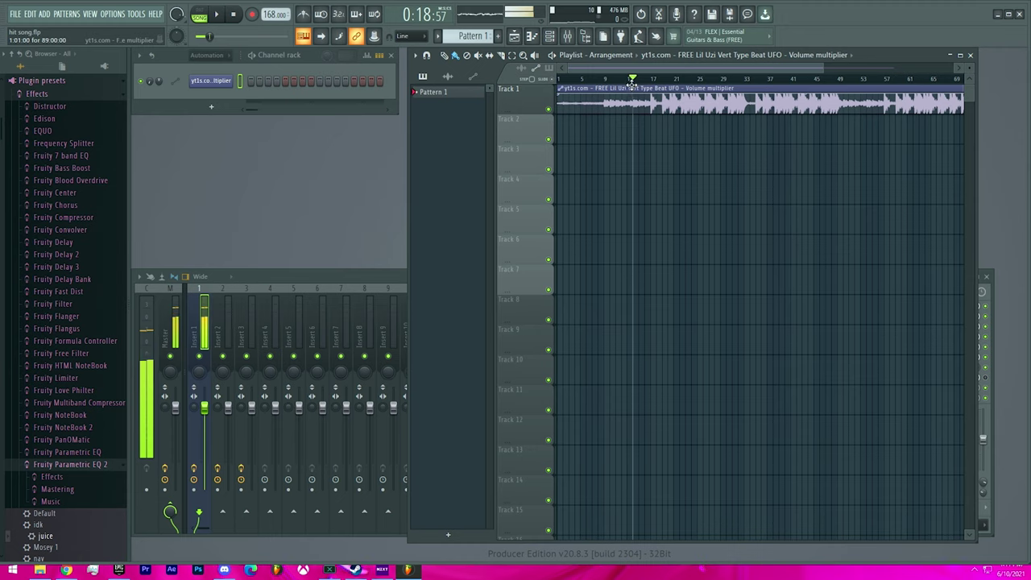
Step: Replay the beat several times in the playlist, starting from around bars 14 and 15
scroll(636, 73, "right", 1)
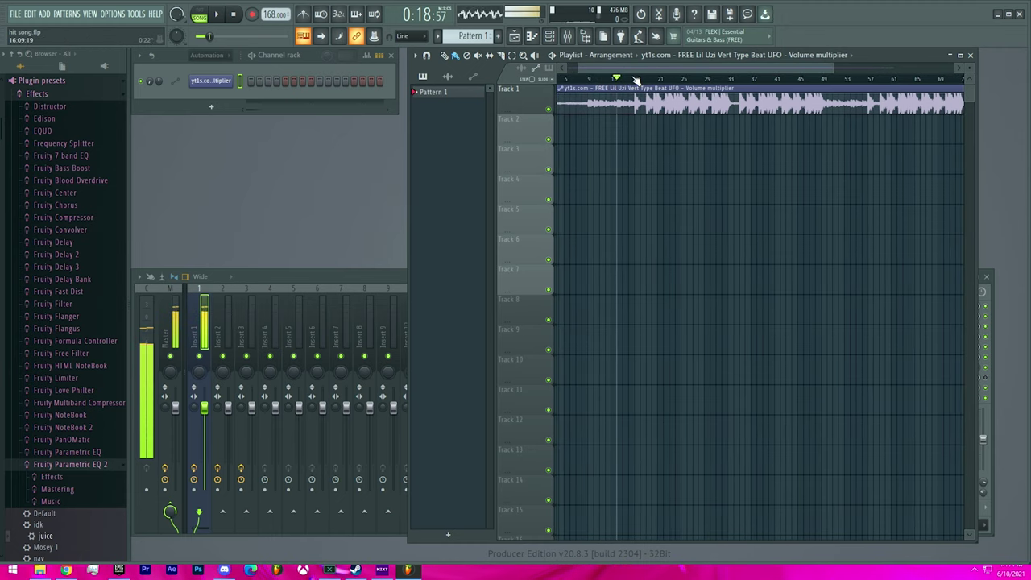
left_click_drag(625, 81, 630, 81)
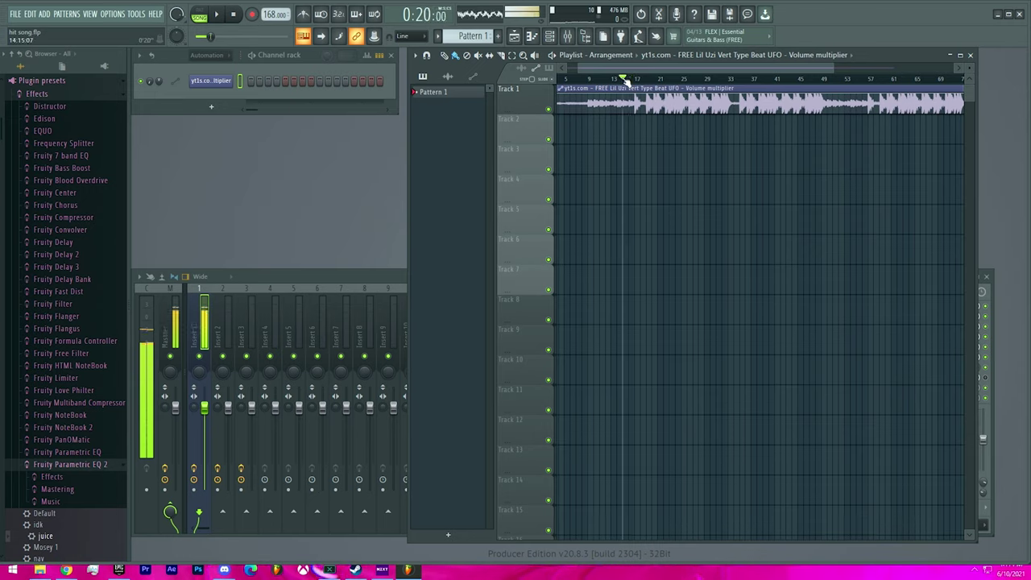
left_click(219, 16)
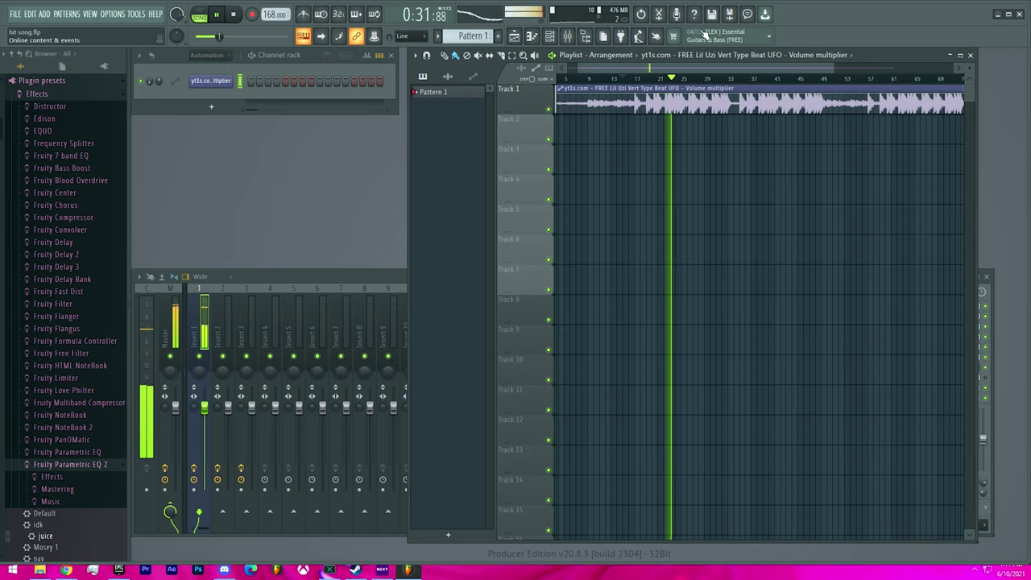
left_click(620, 80)
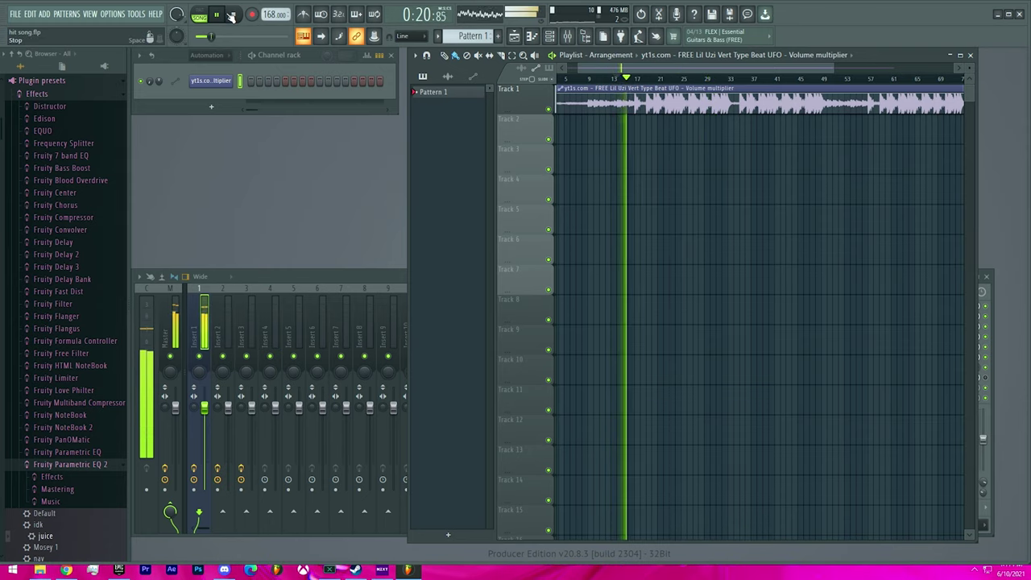
key("space")
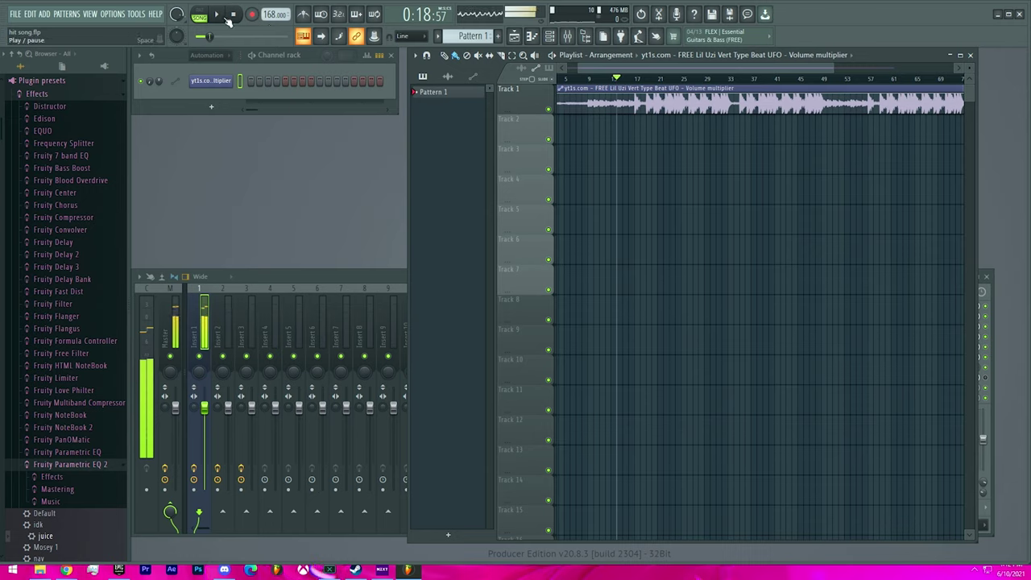
key("space")
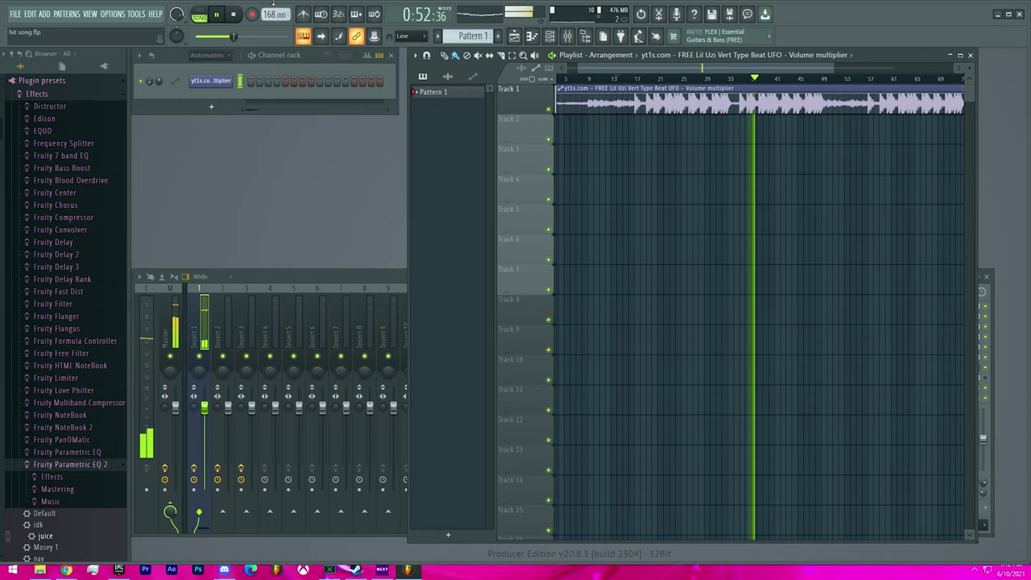
left_click(617, 78)
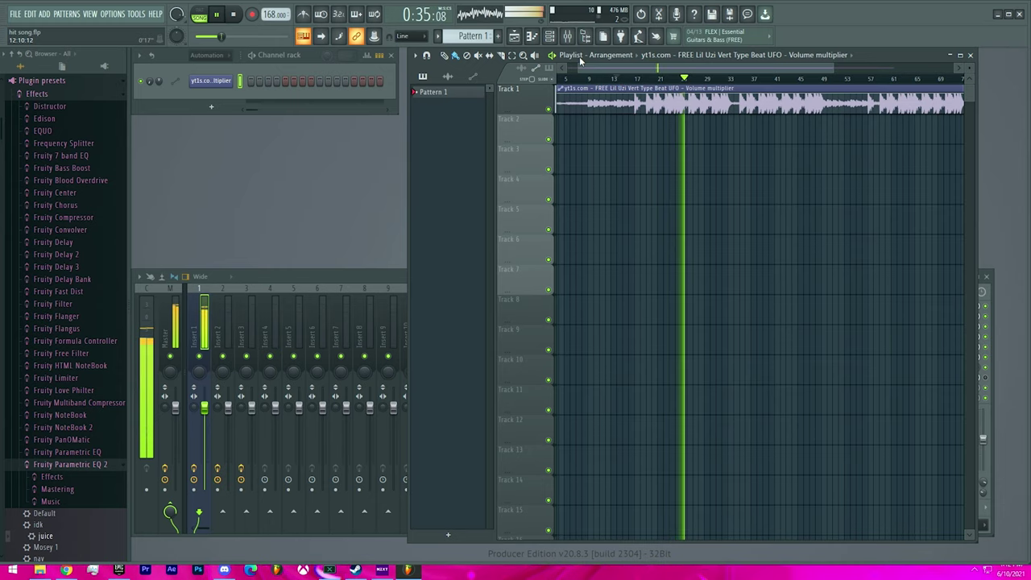
Step: Record a vocal take through mixer Insert 1 over the beat from bar 14, stop recording, and close the take's sample settings
left_click(202, 304)
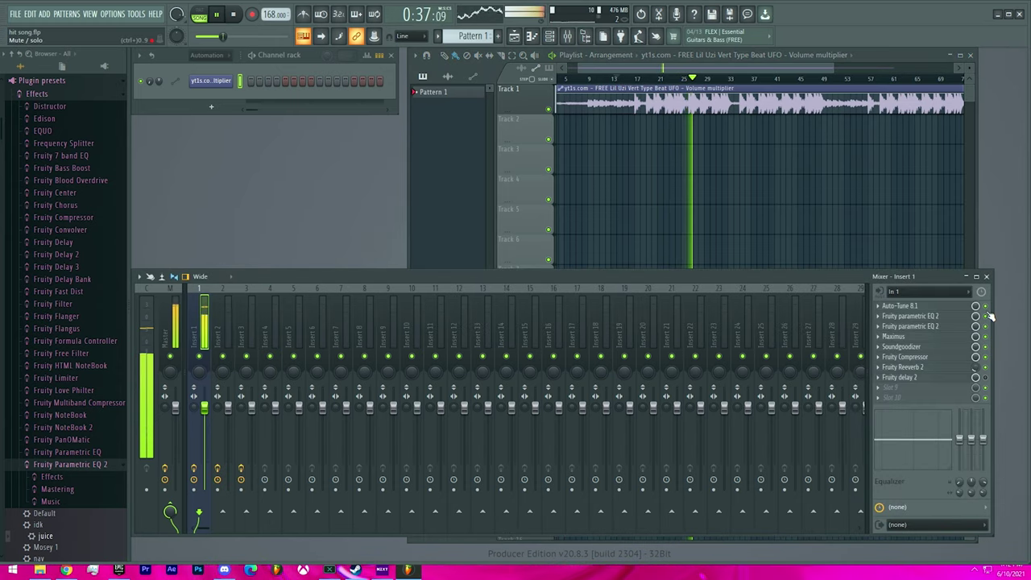
left_click(218, 15)
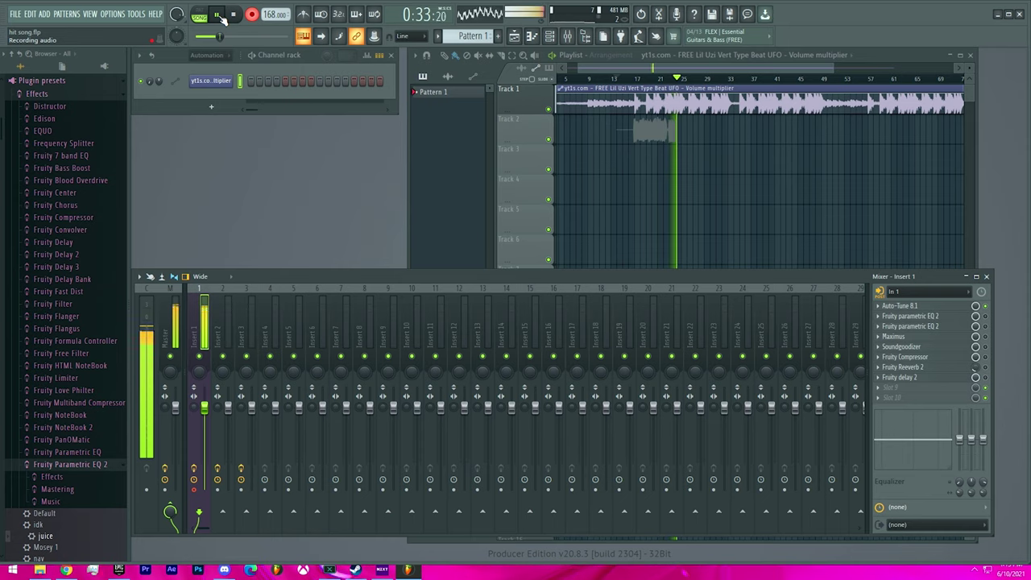
left_click(227, 16)
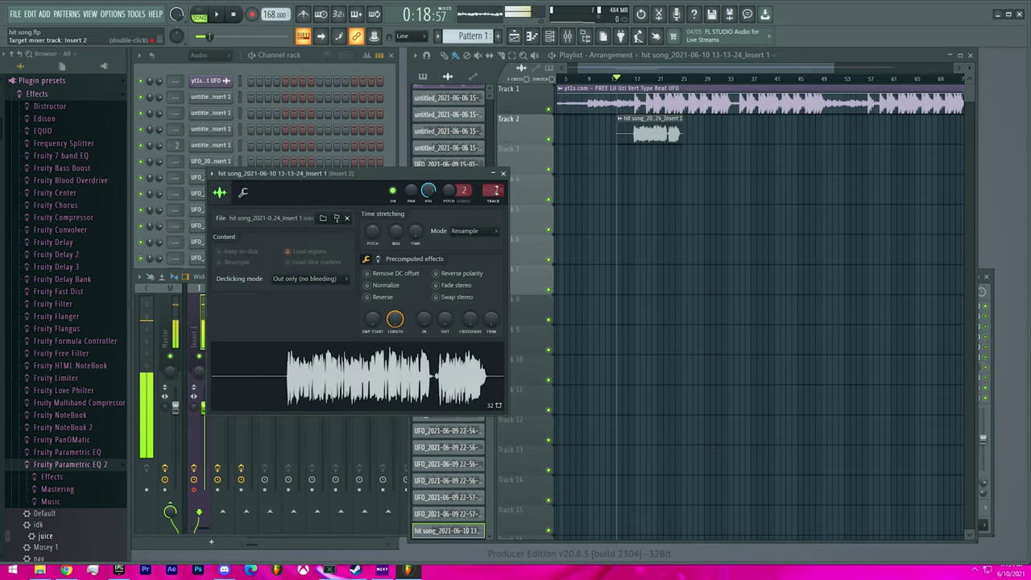
left_click(503, 174)
Step: Play back the recorded take on Track 2 and examine how its waveform lines up with the beat between bars 17 and 24
scroll(667, 132, "up", 5)
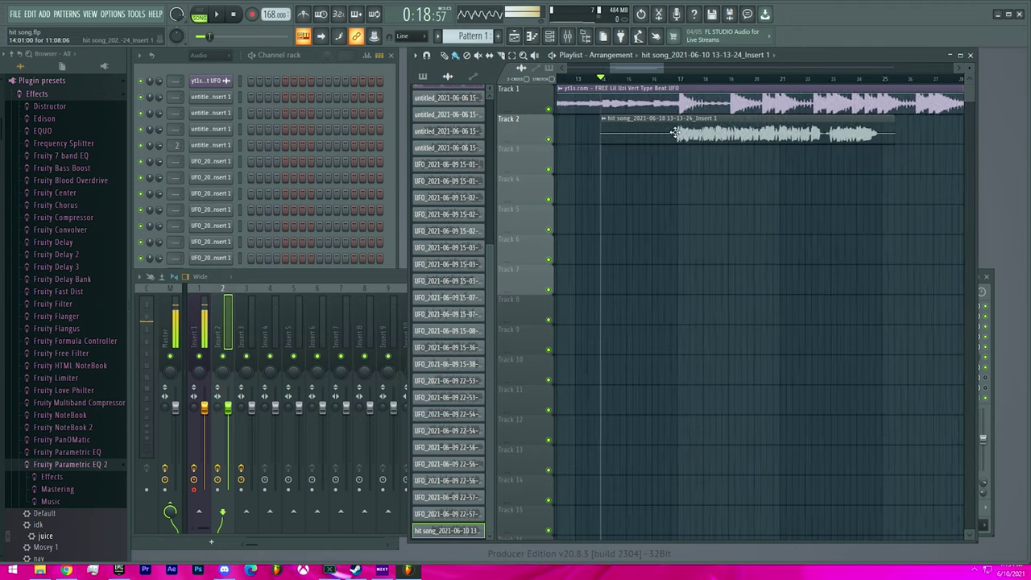
double_click(637, 132)
scroll(652, 135, "up", 4)
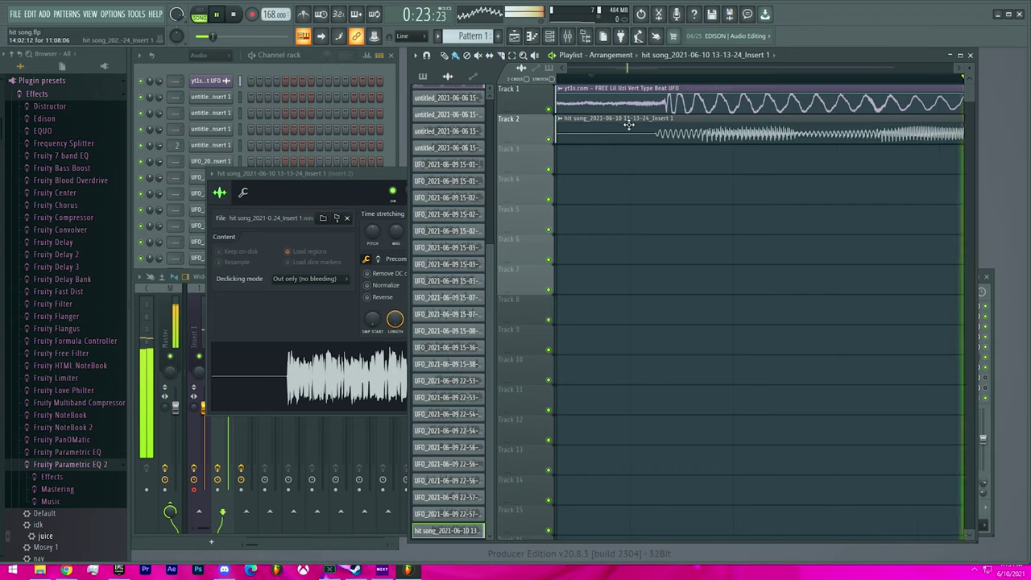
scroll(812, 133, "down", 3)
scroll(812, 133, "up", 5)
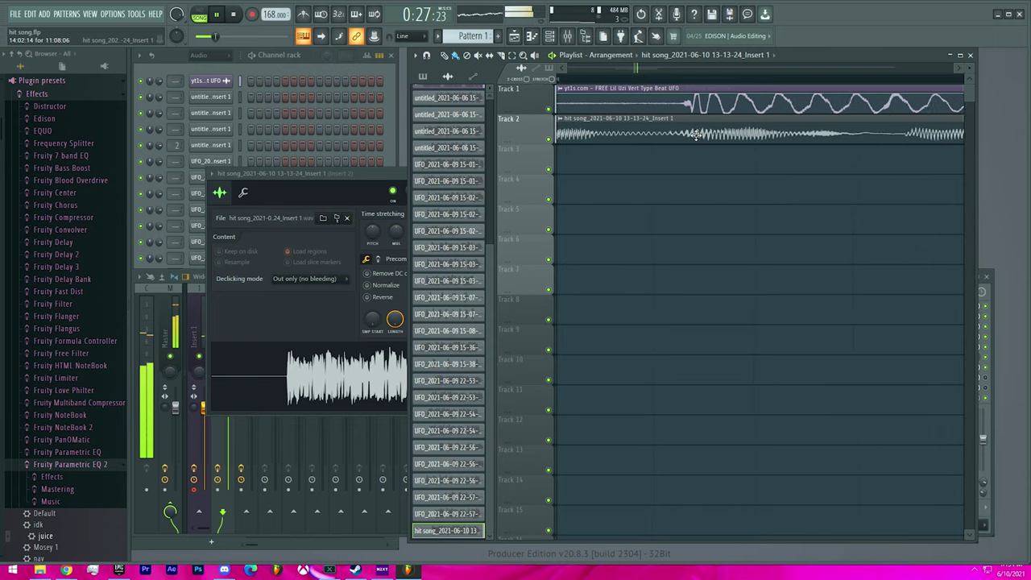
scroll(696, 135, "down", 5)
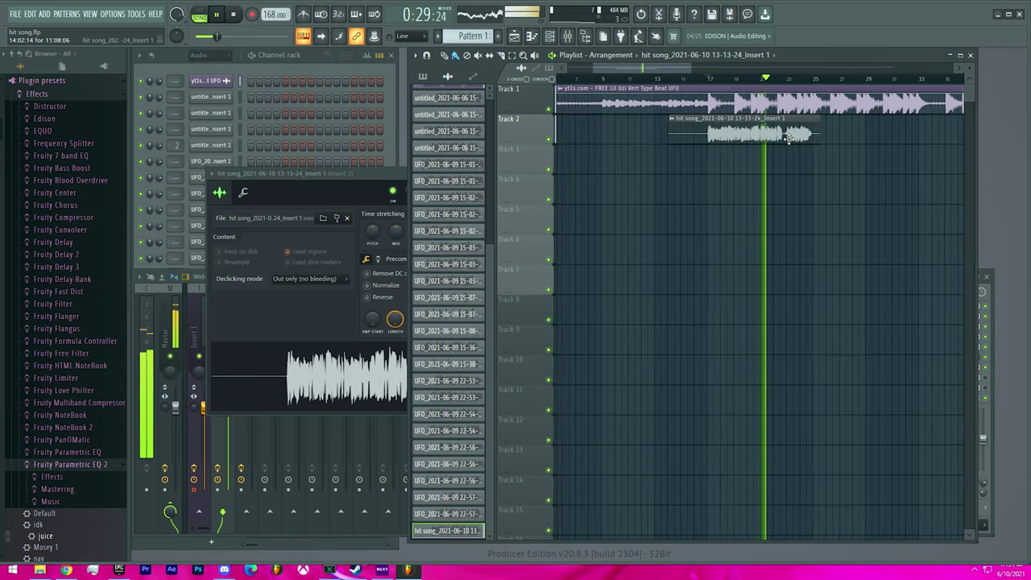
scroll(789, 138, "up", 5)
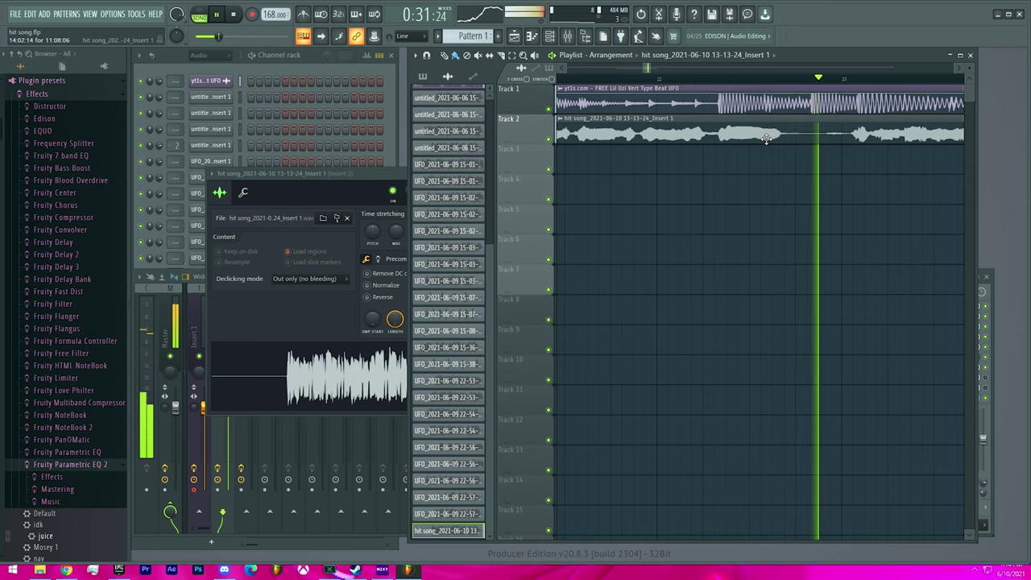
scroll(648, 83, "down", 4)
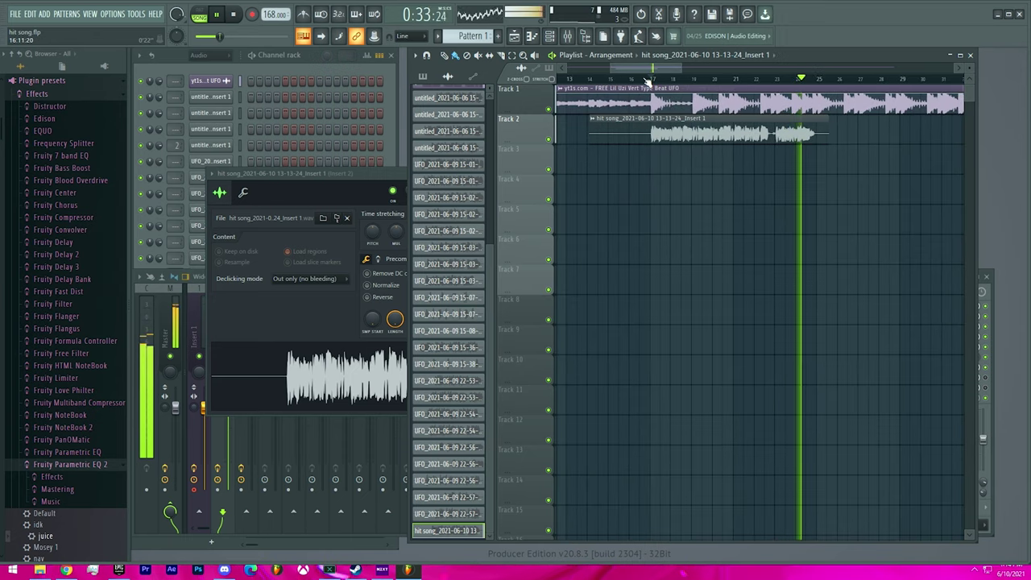
left_click(640, 82)
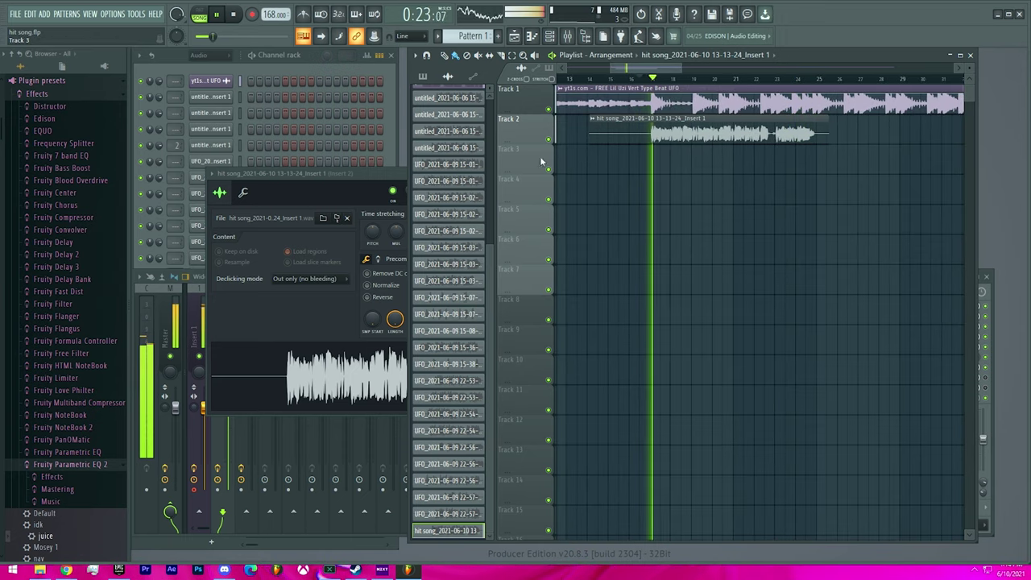
left_click(500, 178)
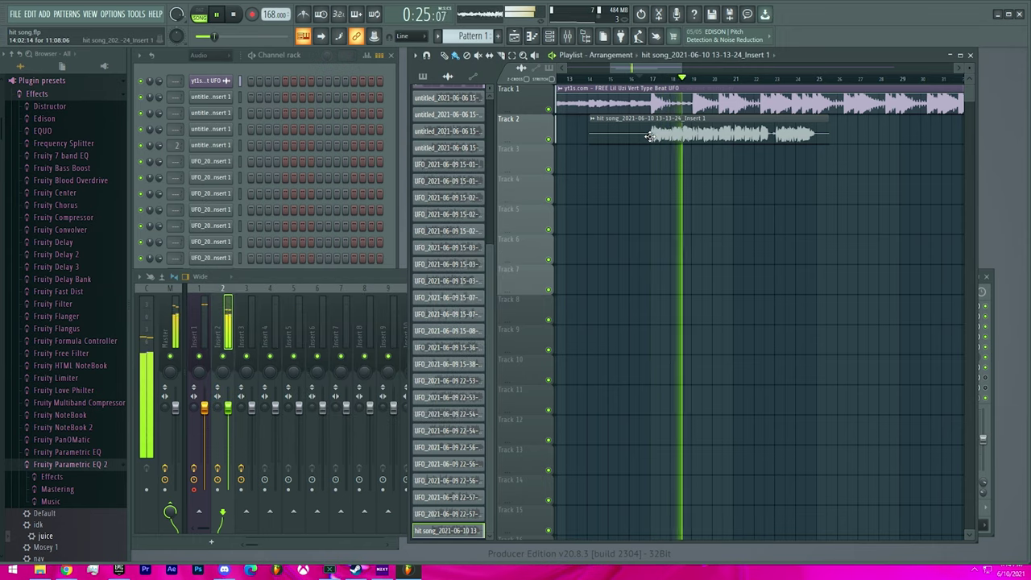
Step: Duplicate the recorded vocal clip from Track 2 onto Track 3 so its vocal starts at about bar 25
scroll(657, 137, "down", 1)
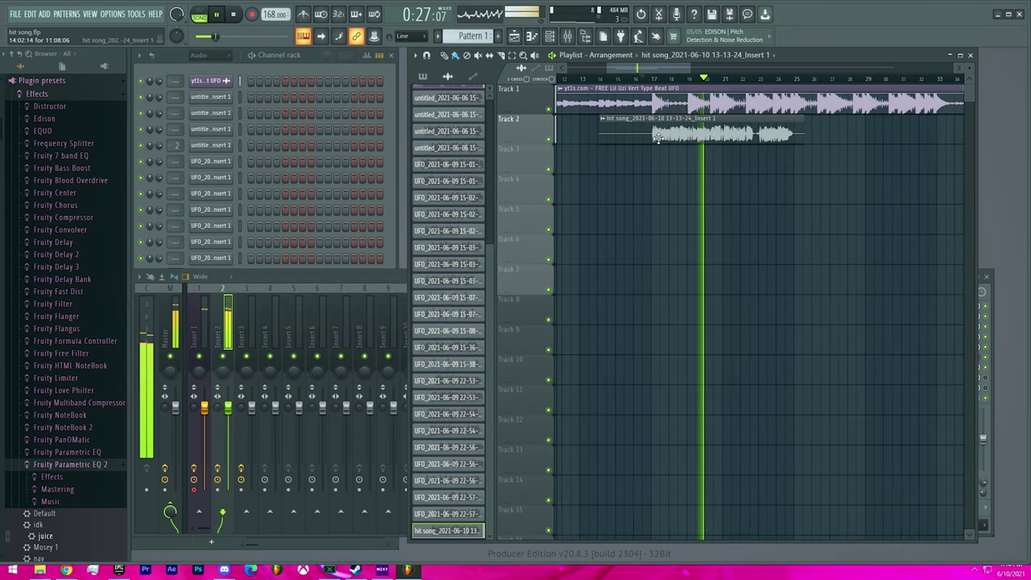
right_click(665, 137)
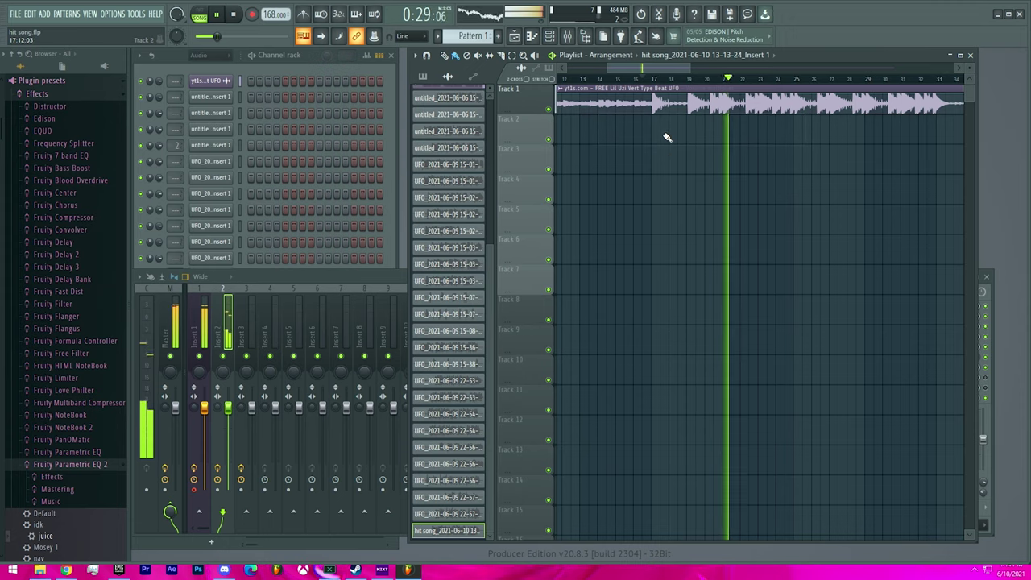
key("ctrl+z")
left_click_drag(654, 139, 780, 161)
Step: Shift the Track 3 vocal clip finely so its first sound lines up with the beat hit just after bar 25
scroll(780, 161, "up", 4)
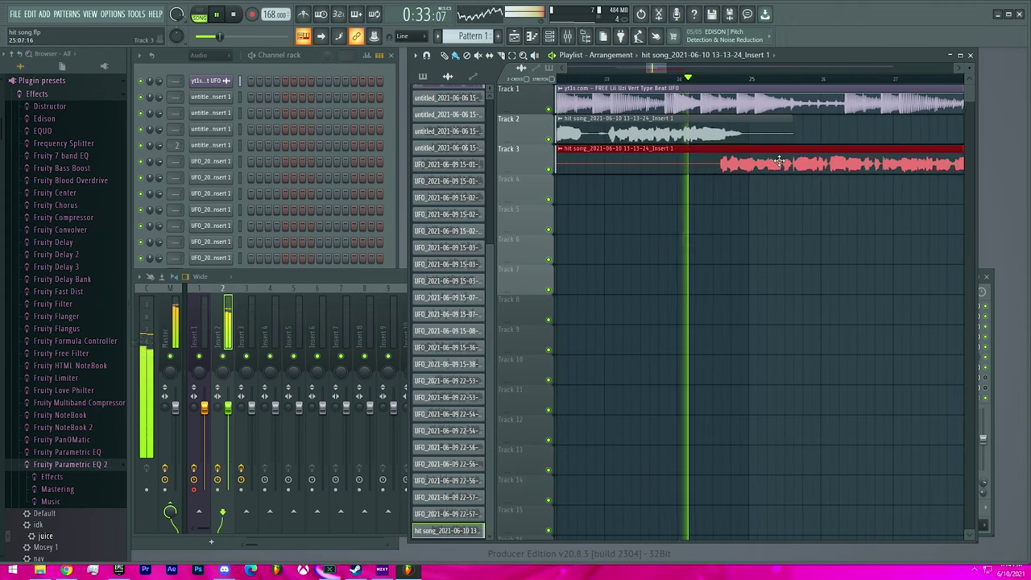
scroll(760, 163, "up", 2)
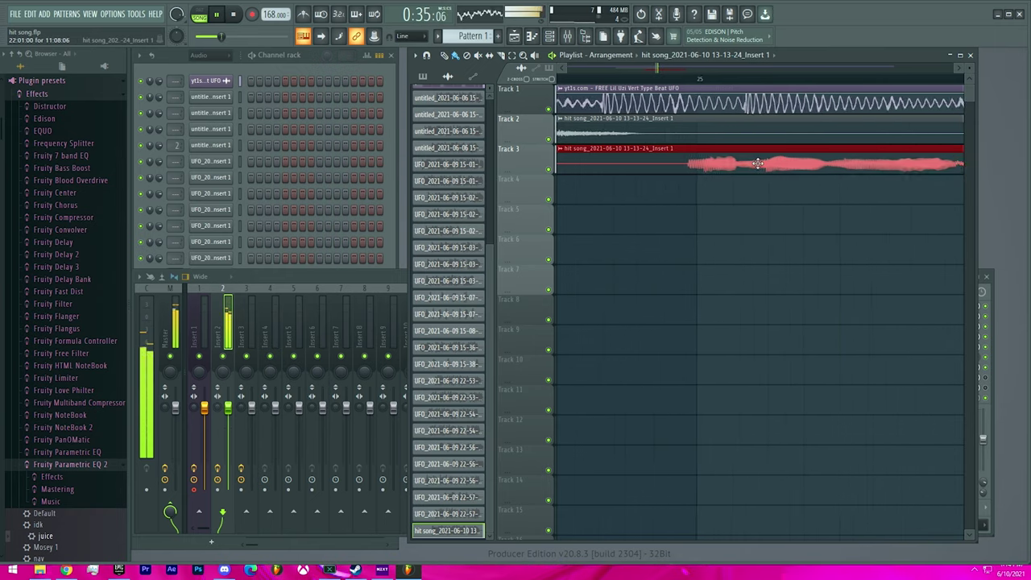
scroll(766, 163, "up", 2)
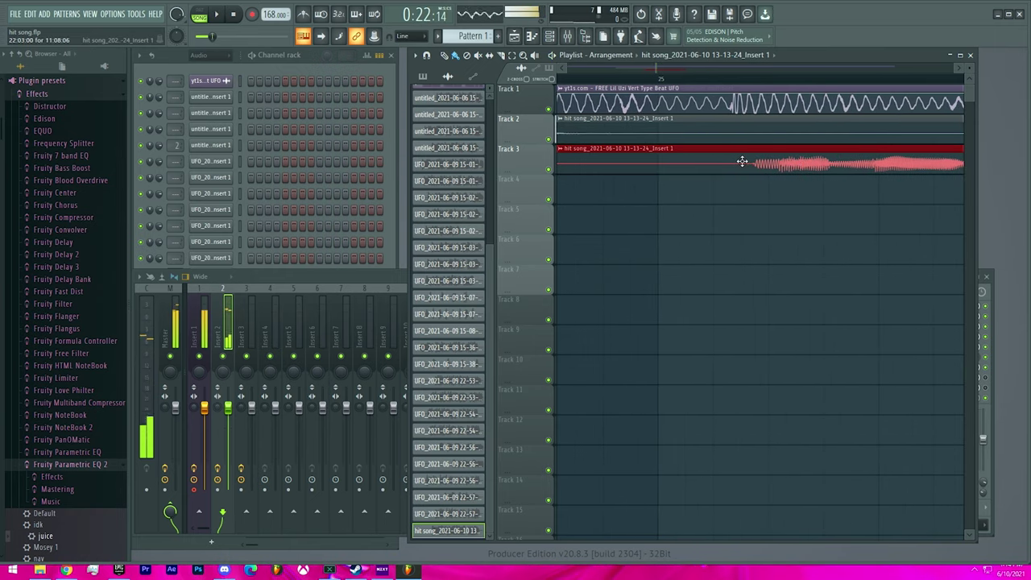
scroll(743, 161, "up", 2)
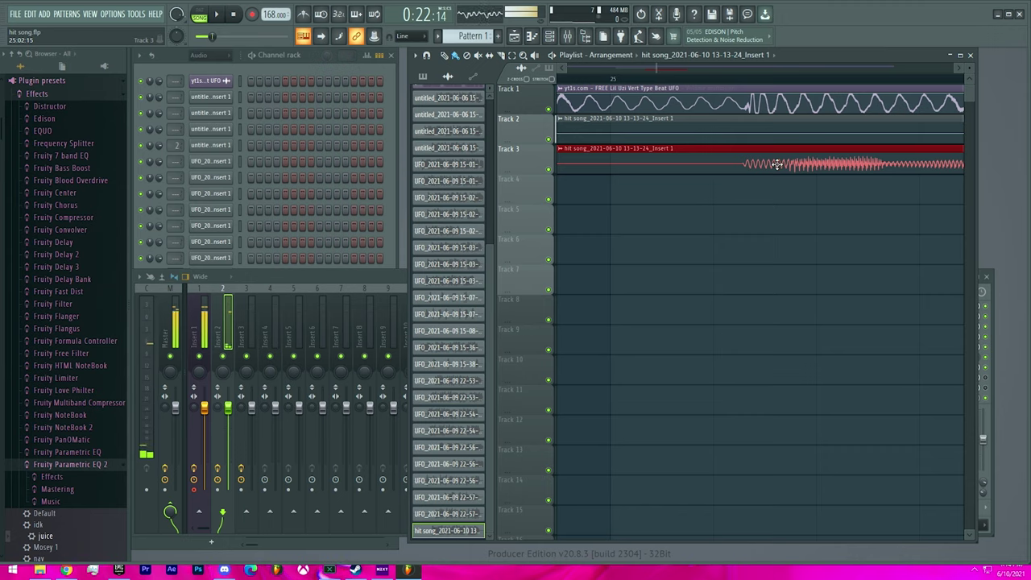
Step: Play back the transition from the Track 2 clip to the Track 3 clip, restarting from about bar 24
key("space")
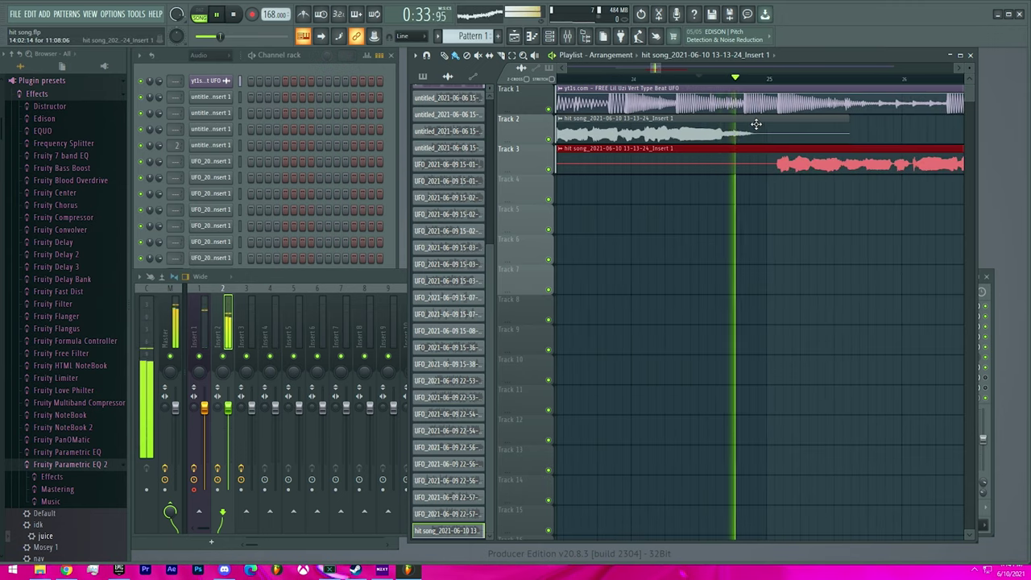
scroll(724, 87, "down", 4)
left_click(723, 86)
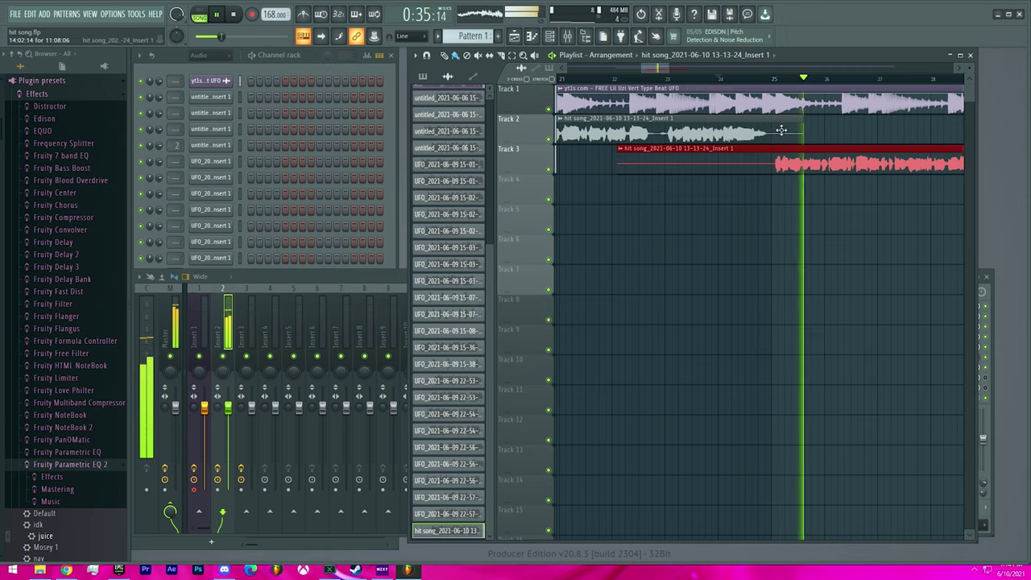
Step: Play back the Track 3 vocal clip and examine how its waveform lines up with the beat between bars 25 and 33
scroll(868, 145, "down", 3)
scroll(838, 151, "up", 6)
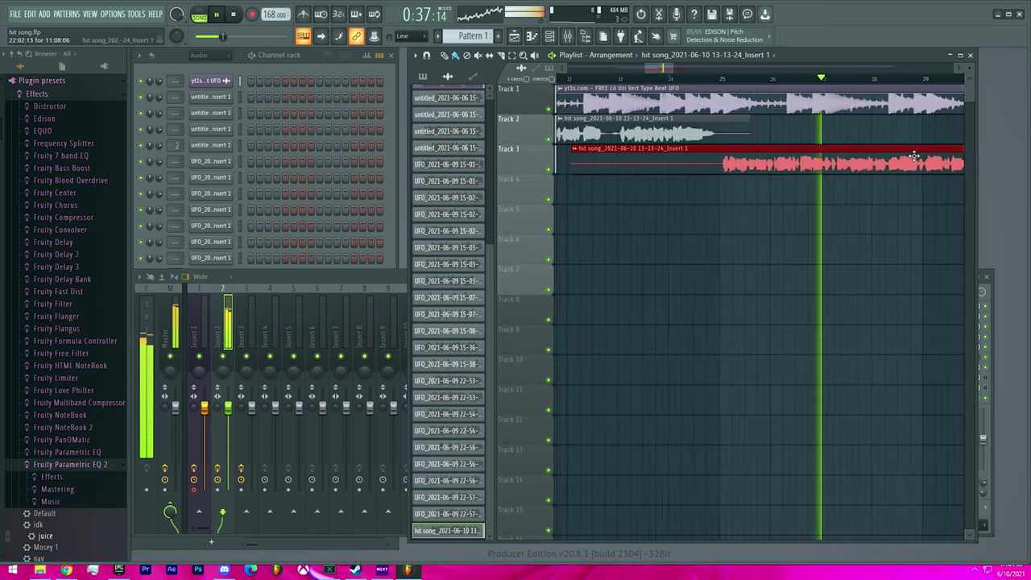
scroll(821, 159, "up", 2)
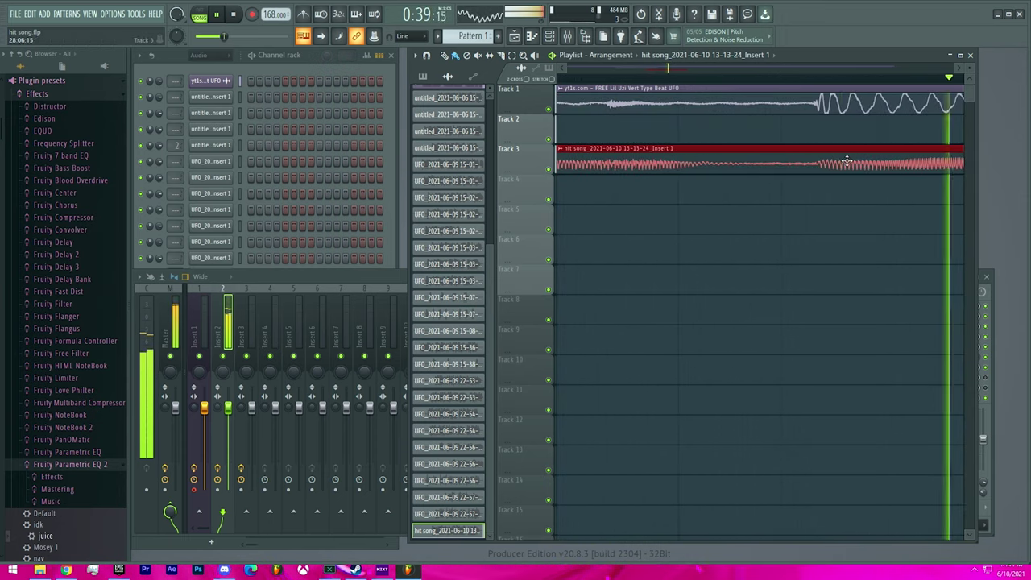
scroll(837, 162, "down", 5)
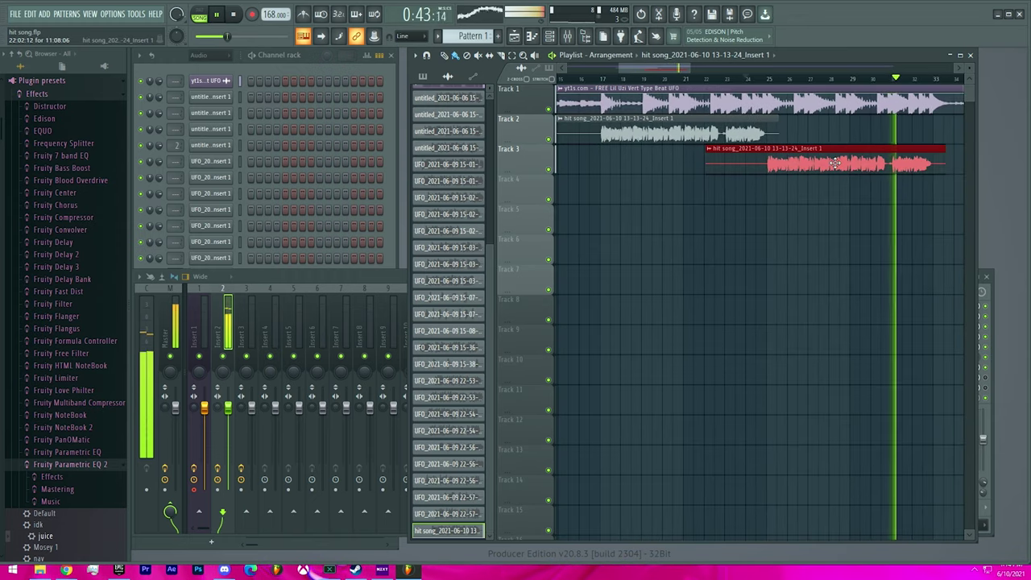
scroll(835, 163, "up", 8)
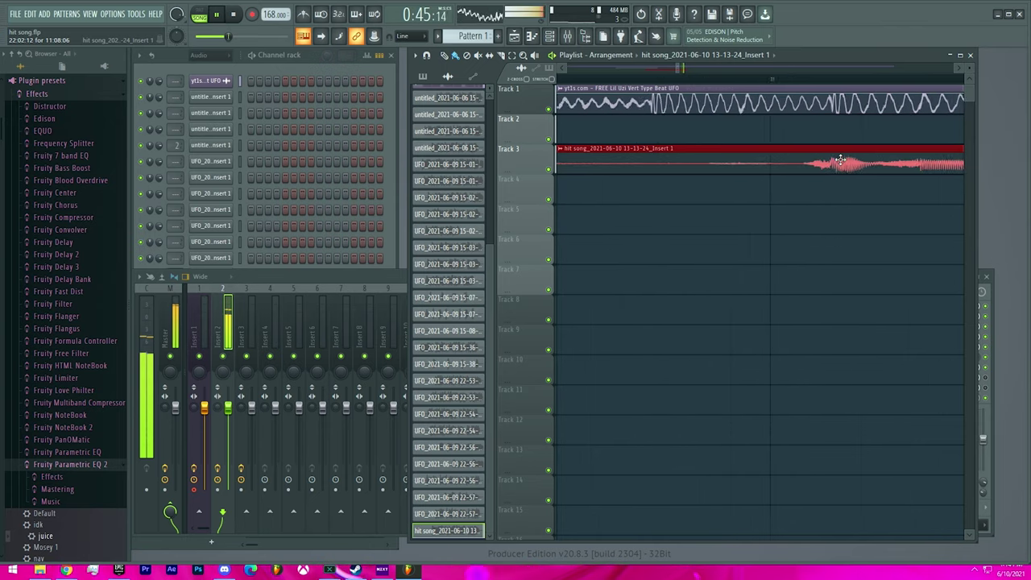
scroll(840, 163, "down", 8)
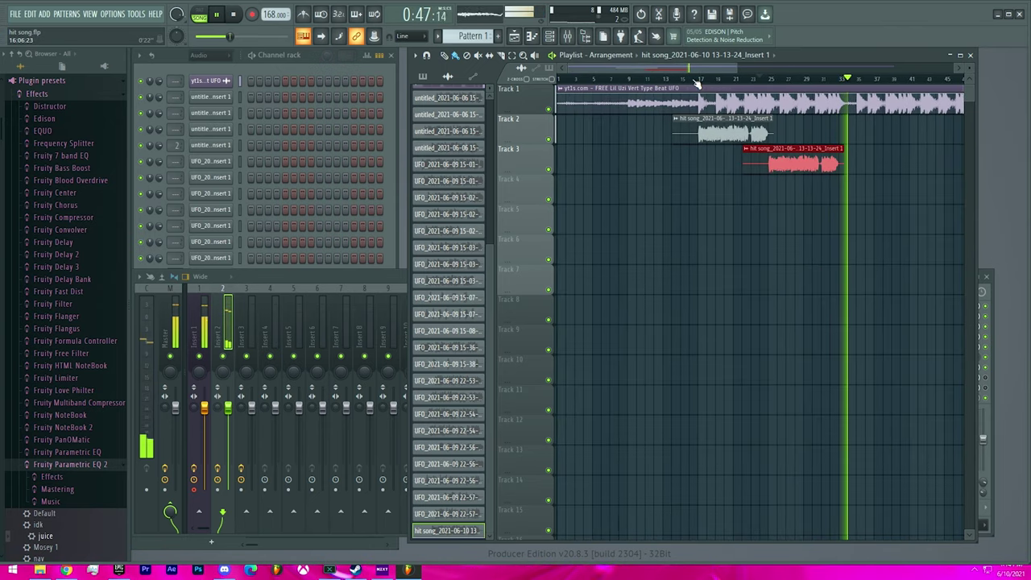
Step: Display the mixer's Insert 1 effects and replay both vocal clips with the beat from about bar 16
key("F9")
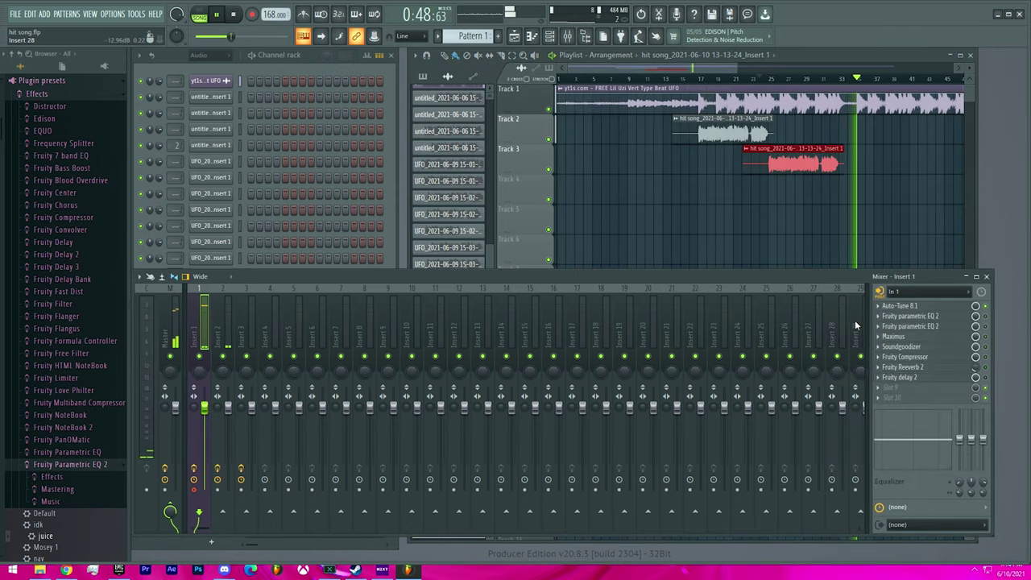
left_click(695, 81)
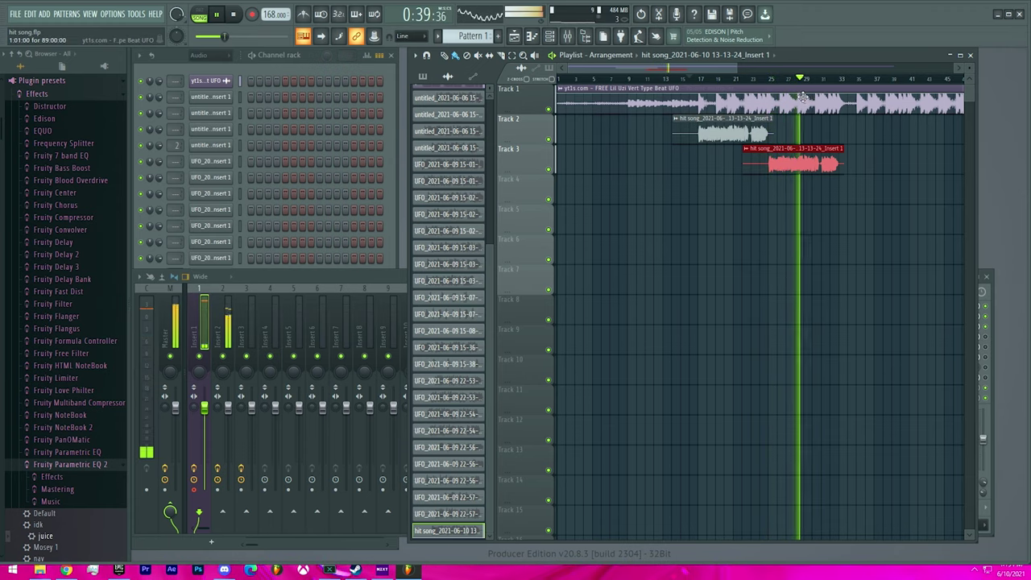
scroll(735, 129, "right", 3)
left_click(596, 78)
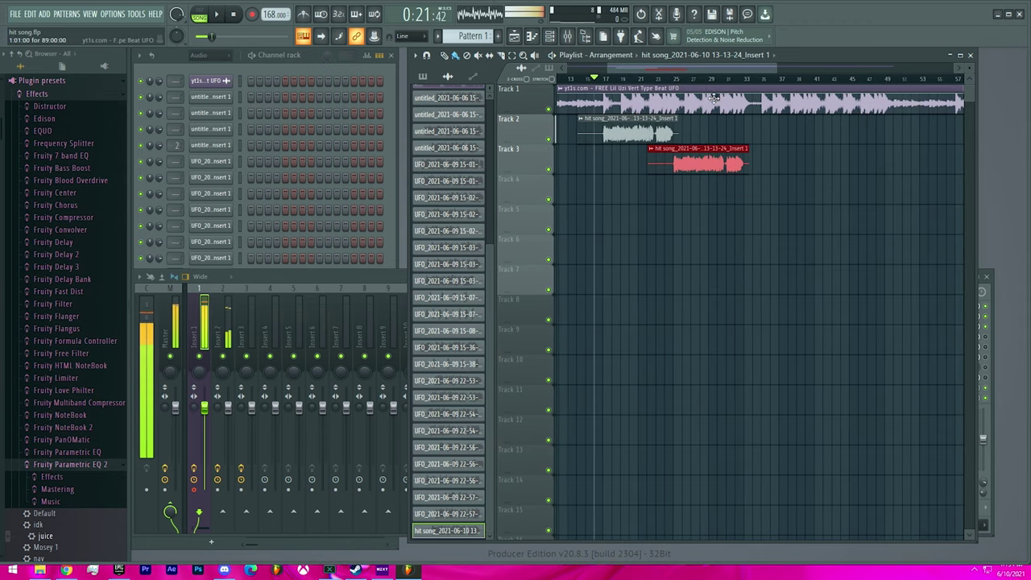
Step: Review the effect chains on mixer Inserts 2 and 1, leaving Insert 1 selected, and resume song playback
left_click(217, 309)
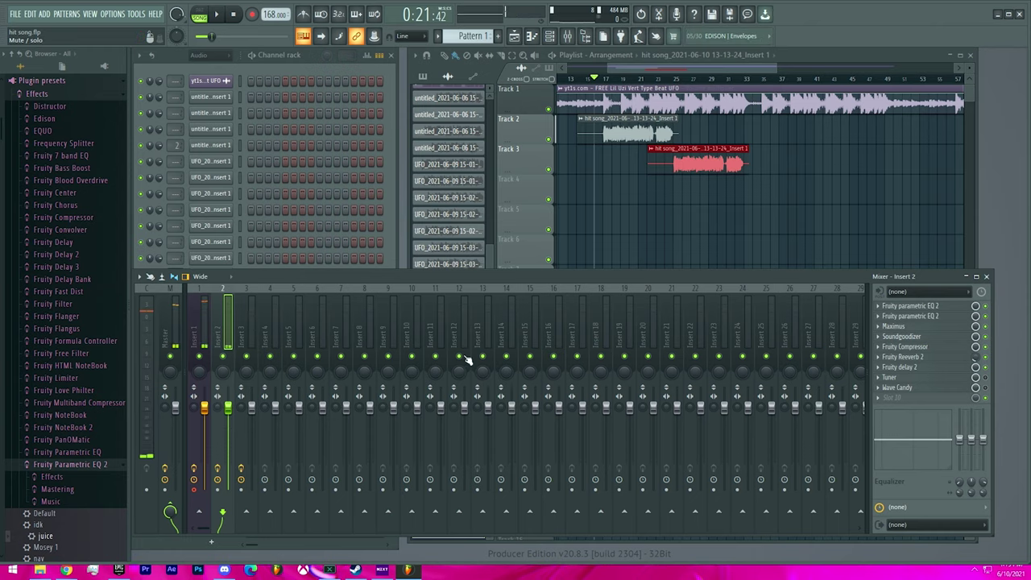
left_click(206, 308)
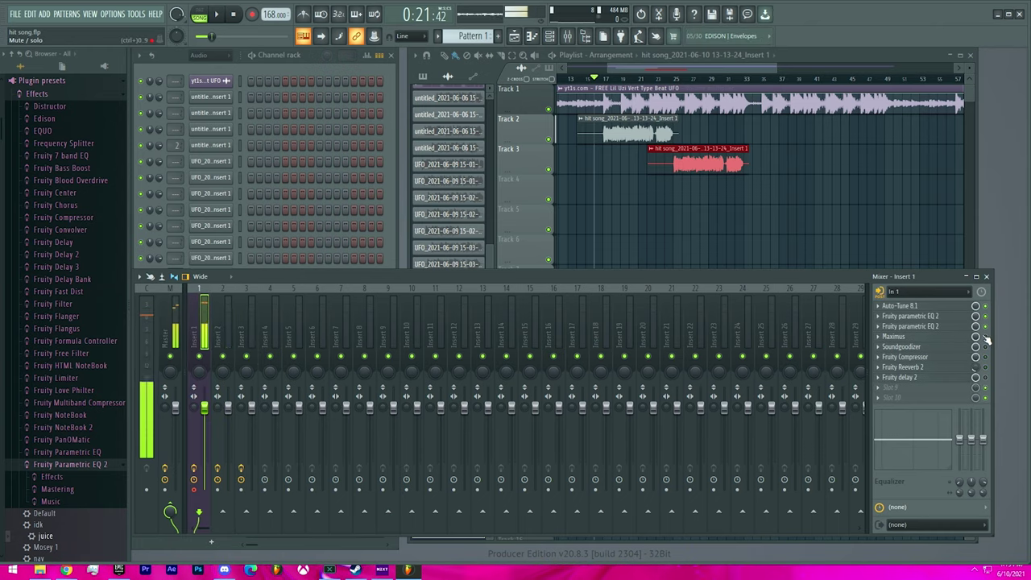
left_click(748, 66)
key("space")
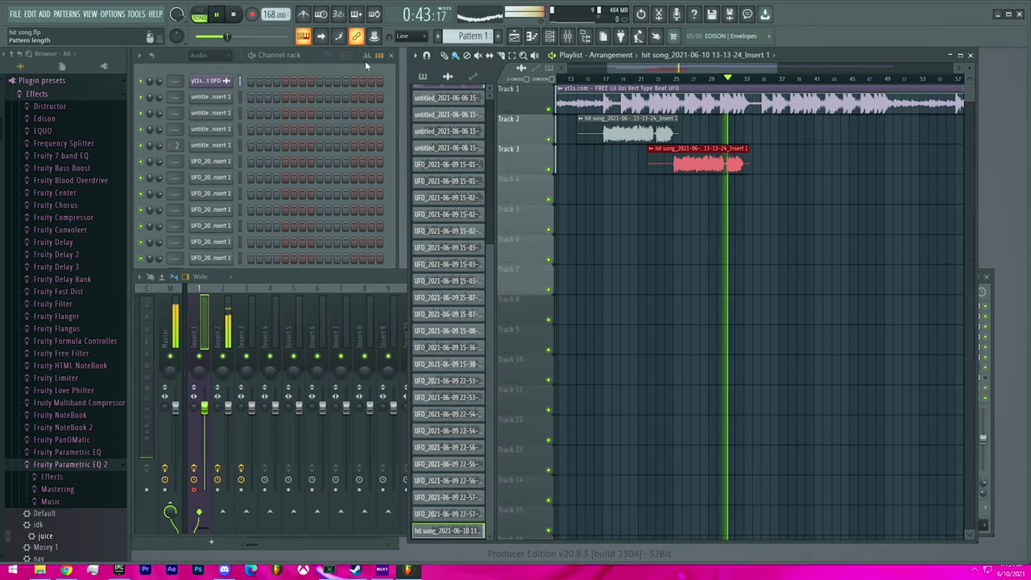
Step: Replay the end of the Track 3 vocal and the following beat from several points between bars 31 and 33
scroll(709, 85, "up", 3)
left_click(705, 83)
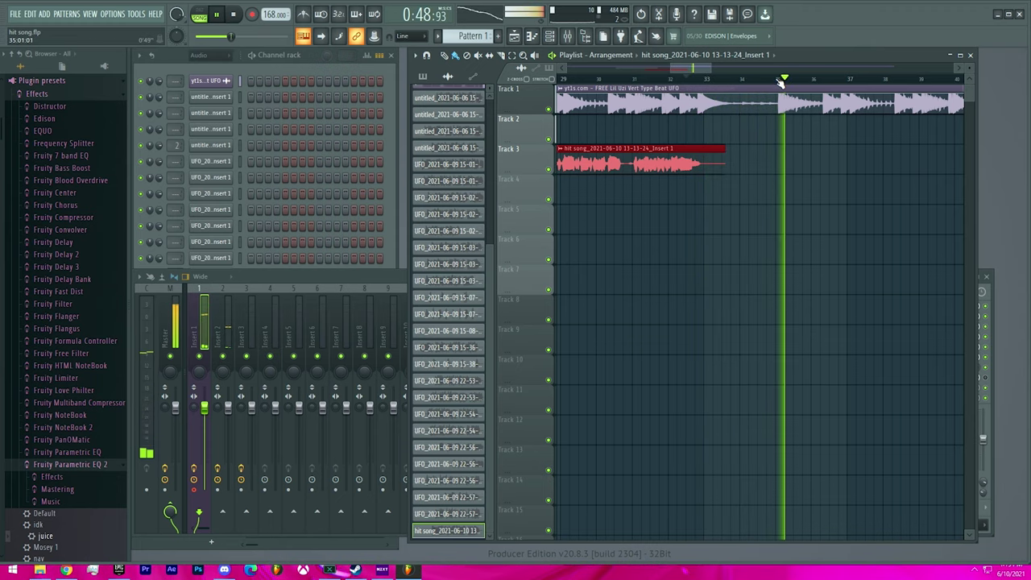
left_click(648, 81)
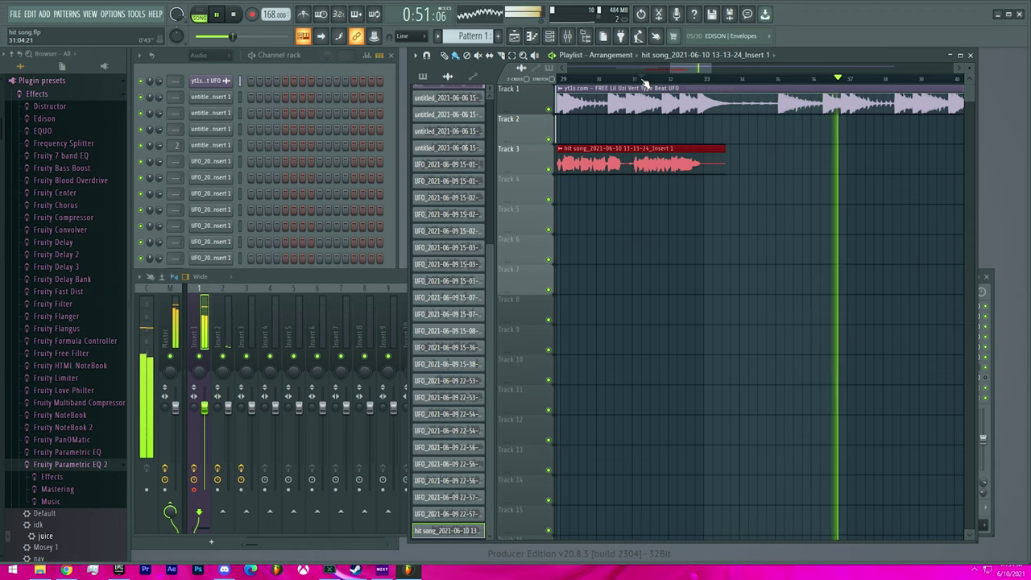
left_click(670, 82)
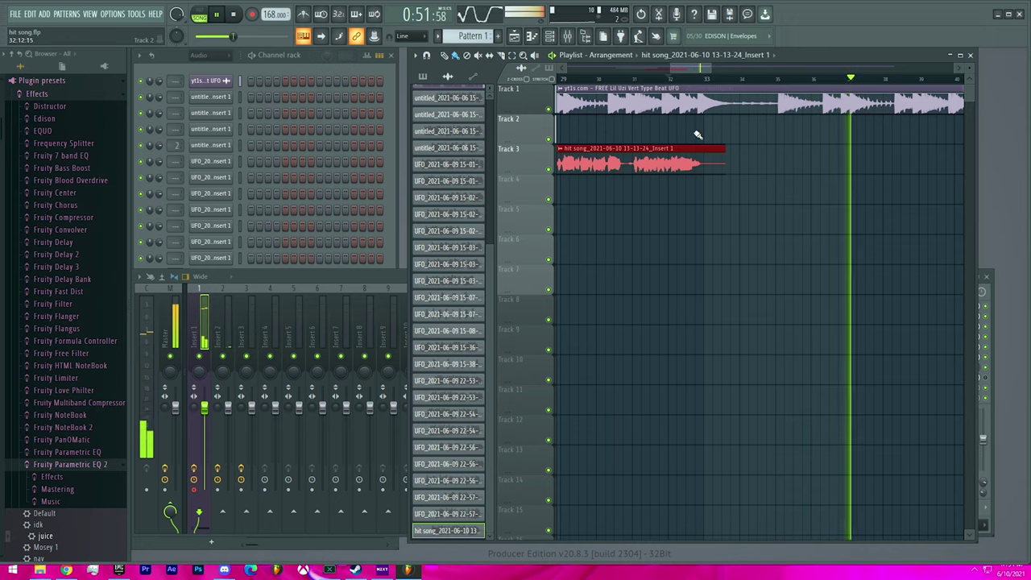
Step: Rehearse the next vocal part over the beat, restarting playback repeatedly from about bar 32
scroll(710, 123, "down", 2)
scroll(711, 124, "down", 1)
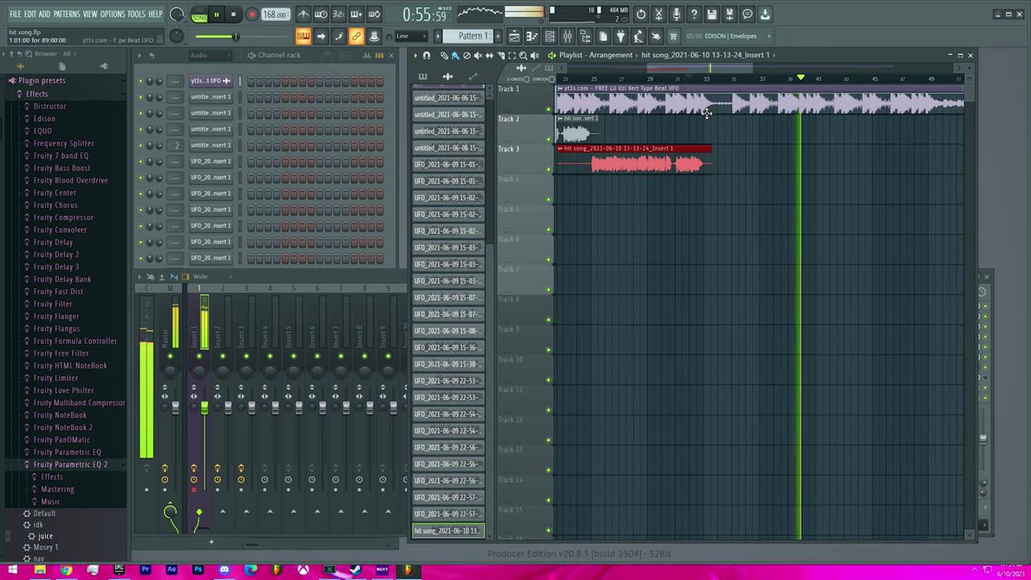
left_click(685, 78)
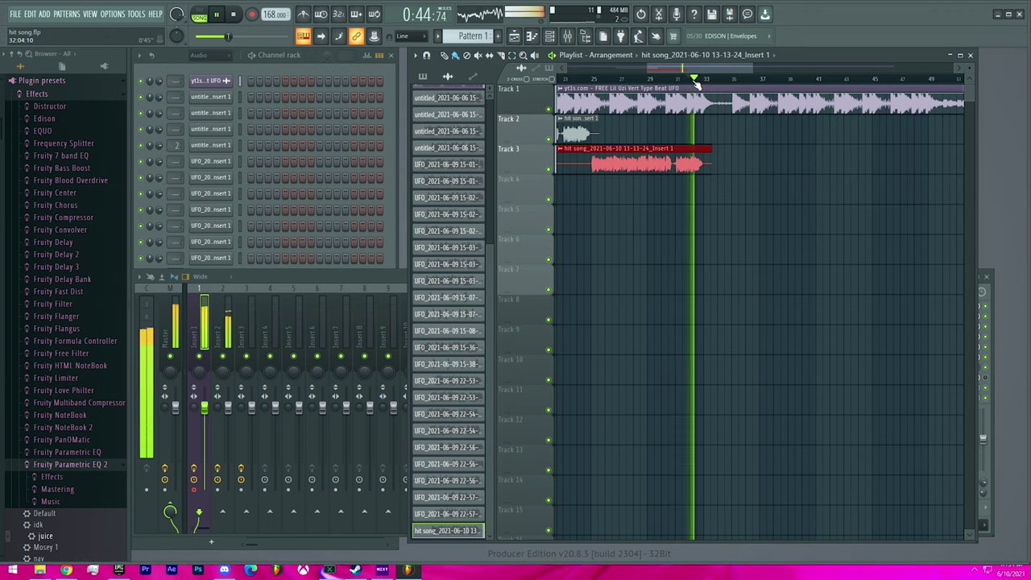
key("space")
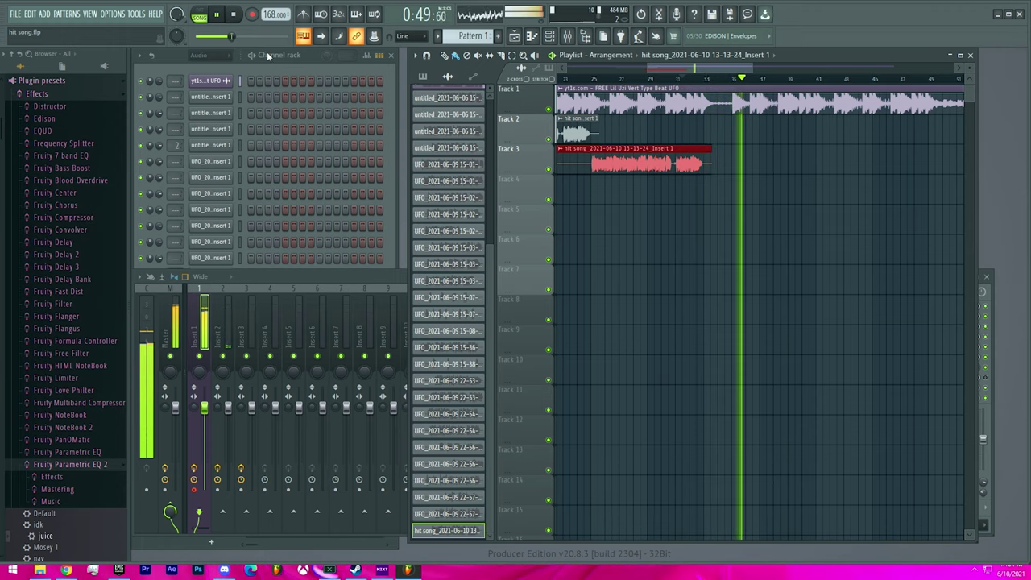
left_click(693, 80)
left_click(691, 79)
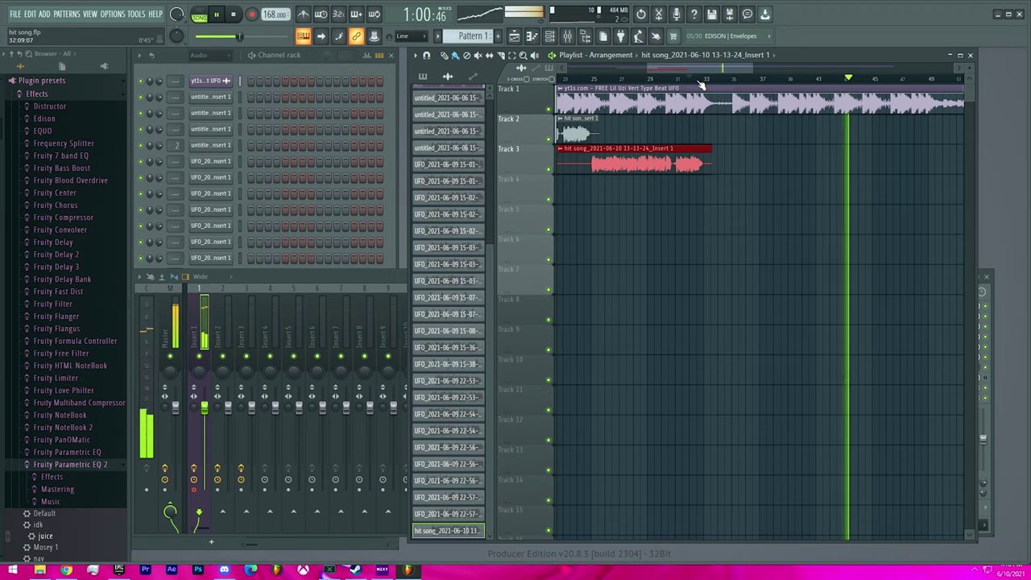
left_click(700, 80)
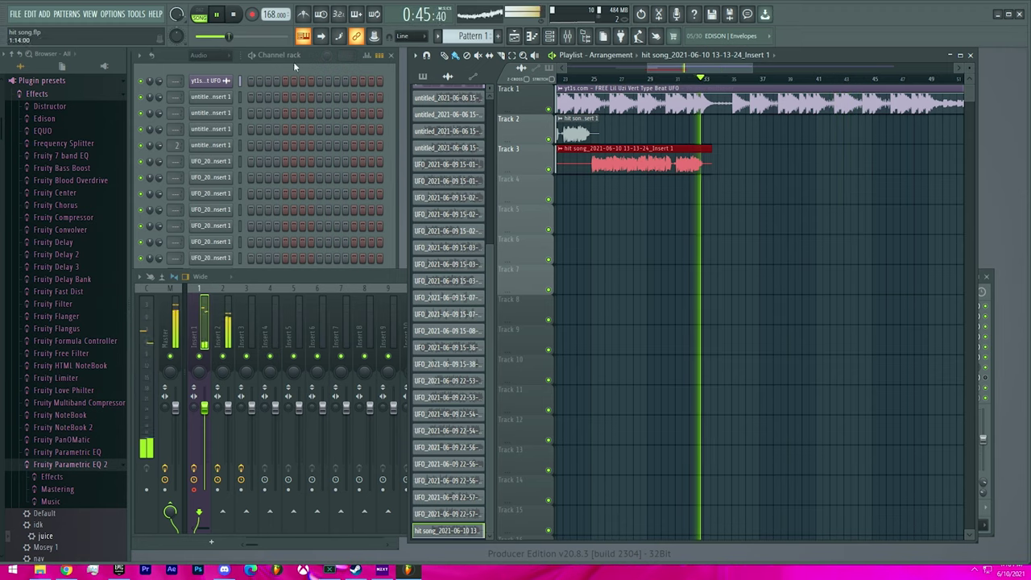
Step: Restart the song and rehearse the passage from about bar 31, stopping playback at the end
left_click(239, 18)
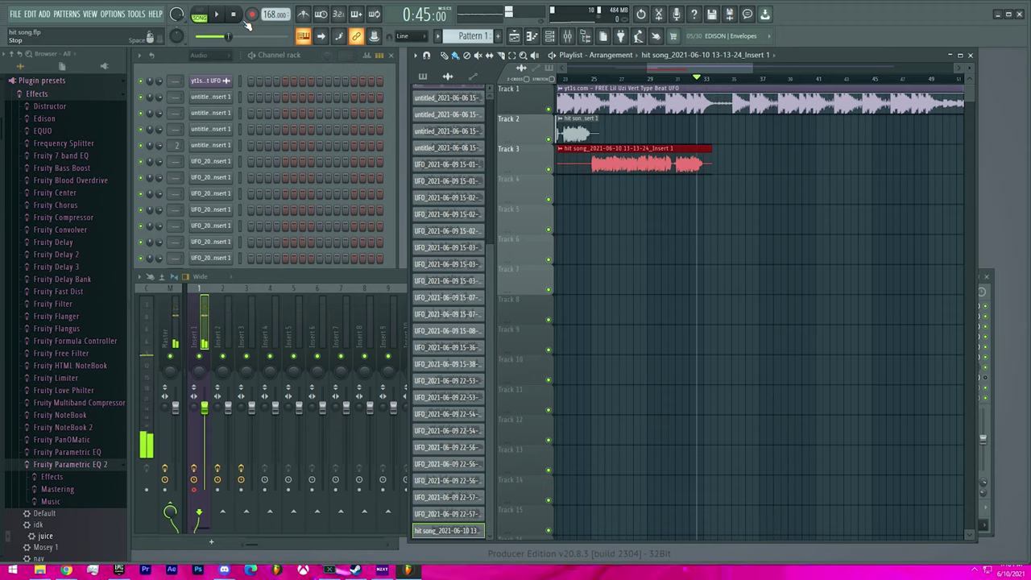
left_click(218, 15)
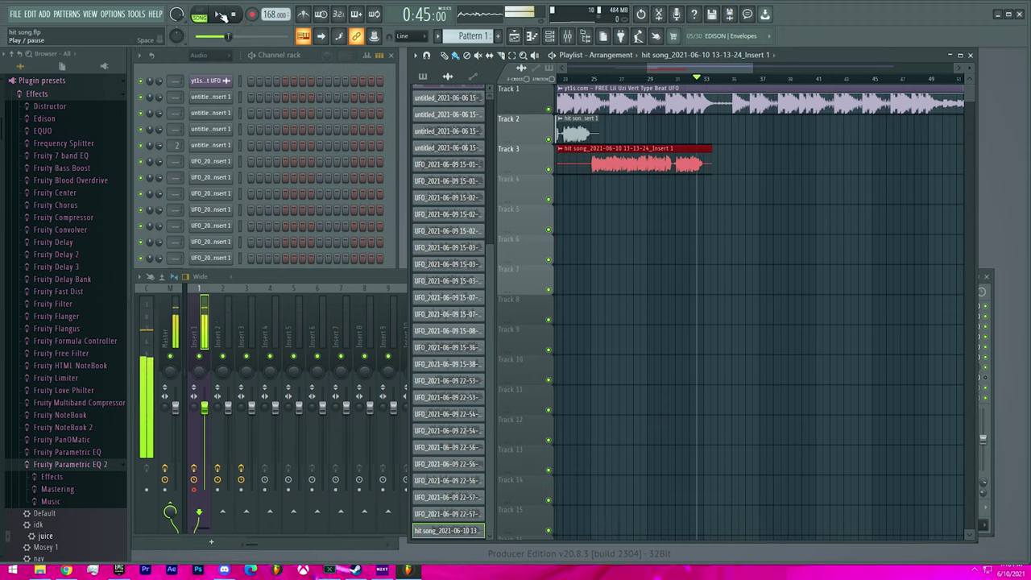
left_click(699, 80)
left_click(679, 79)
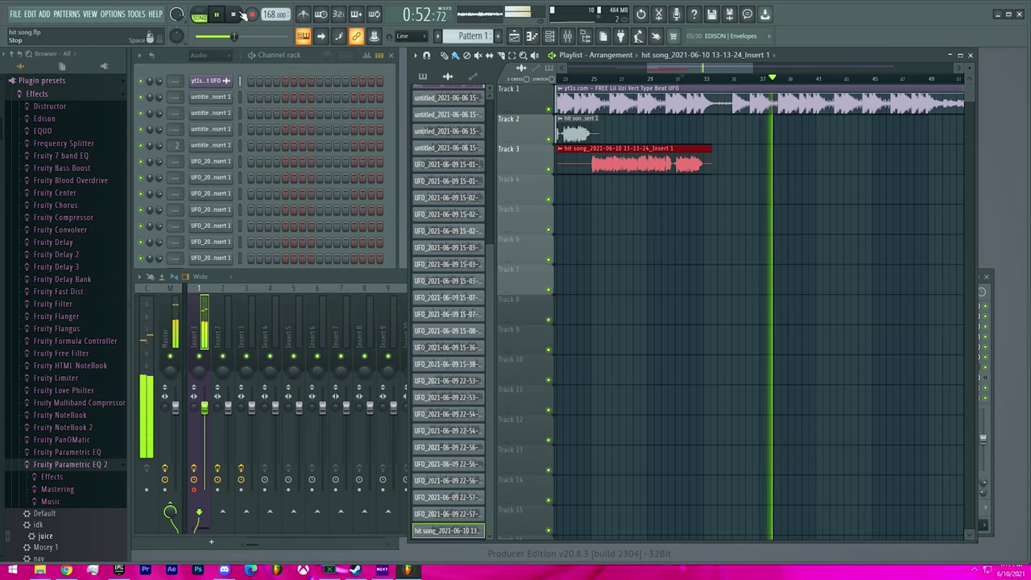
key("space")
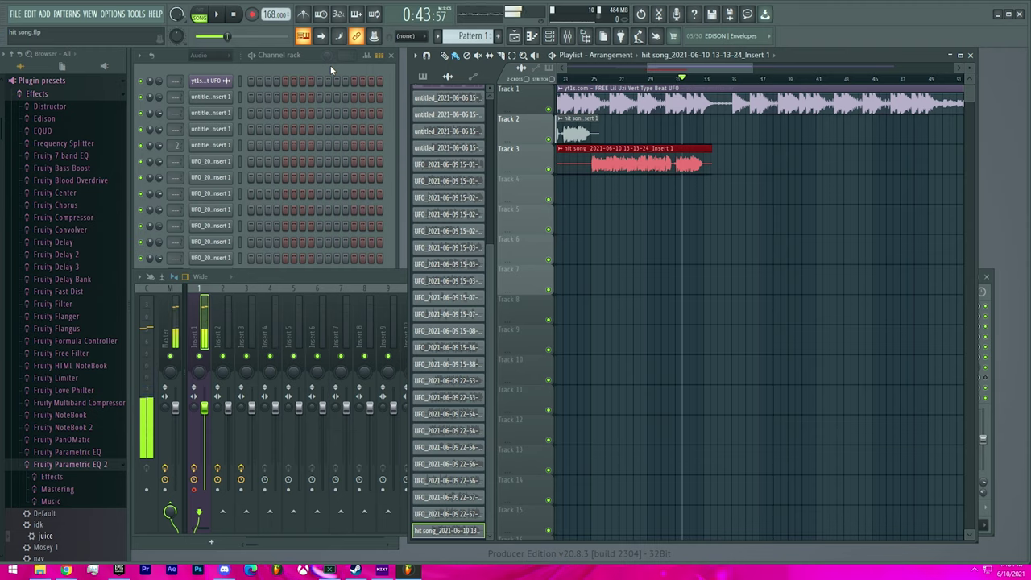
Step: Play the beat again from about bar 31 in repeated run-throughs to practise the next vocal
left_click(217, 14)
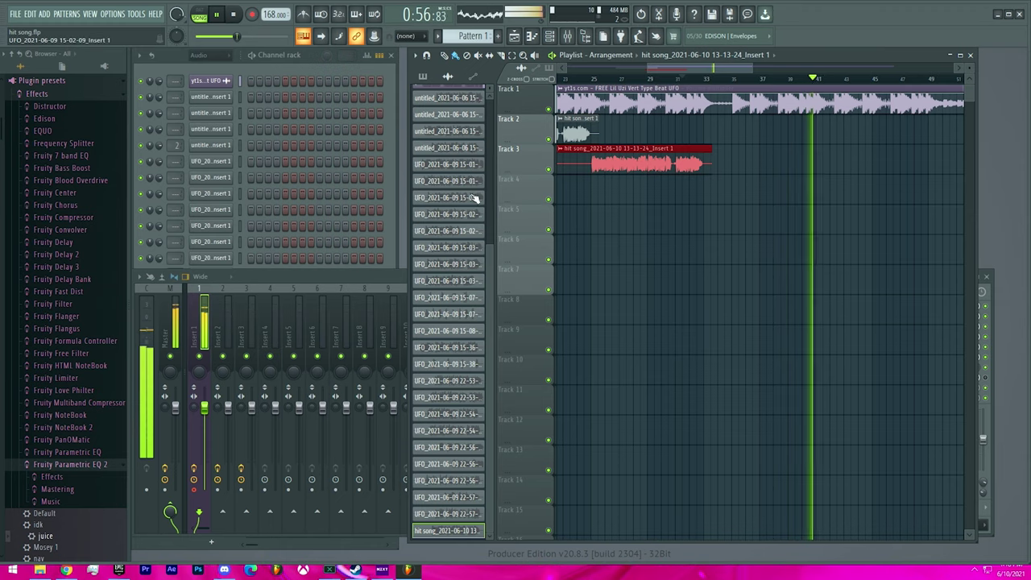
left_click(241, 15)
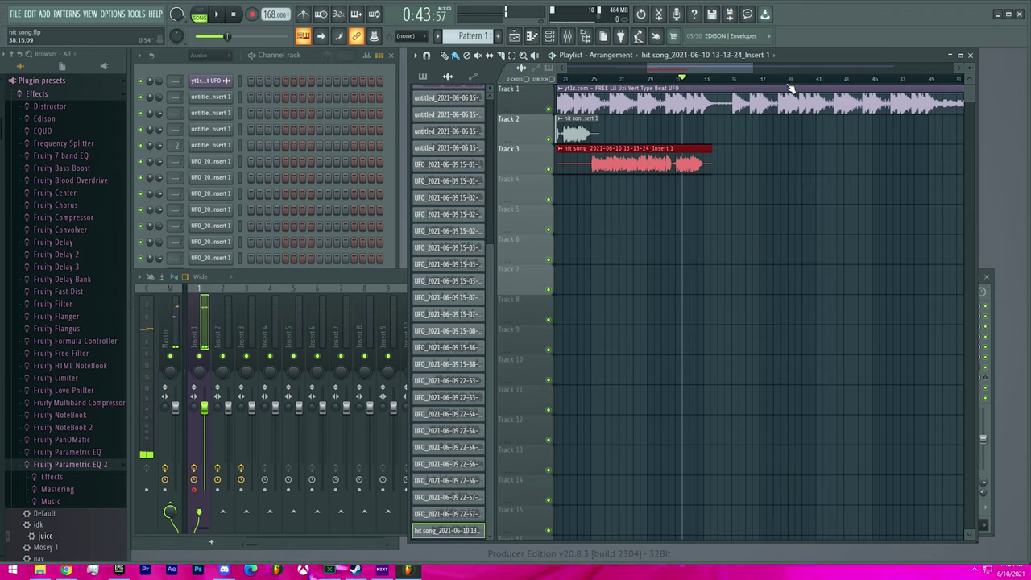
key("space")
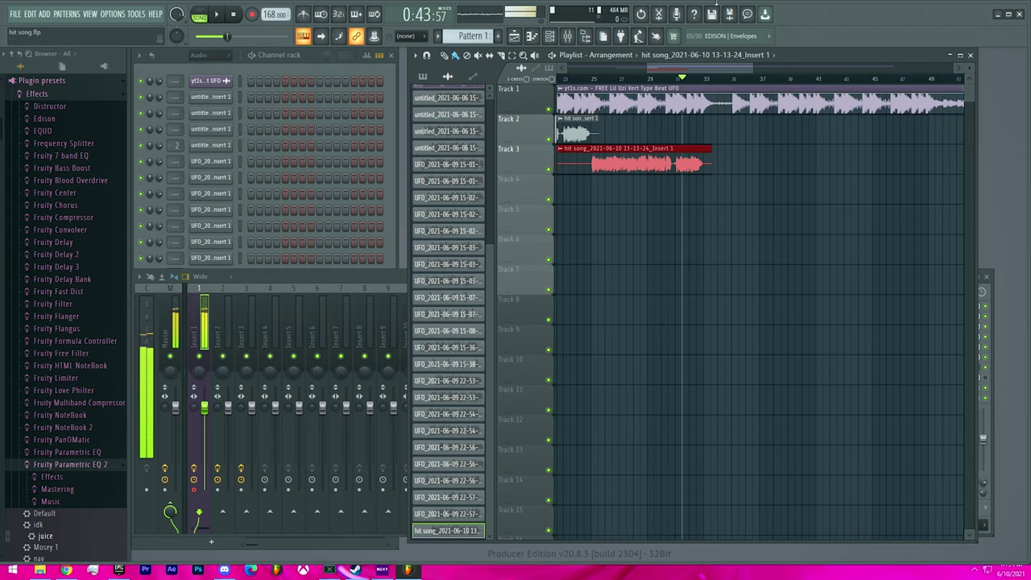
left_click(218, 15)
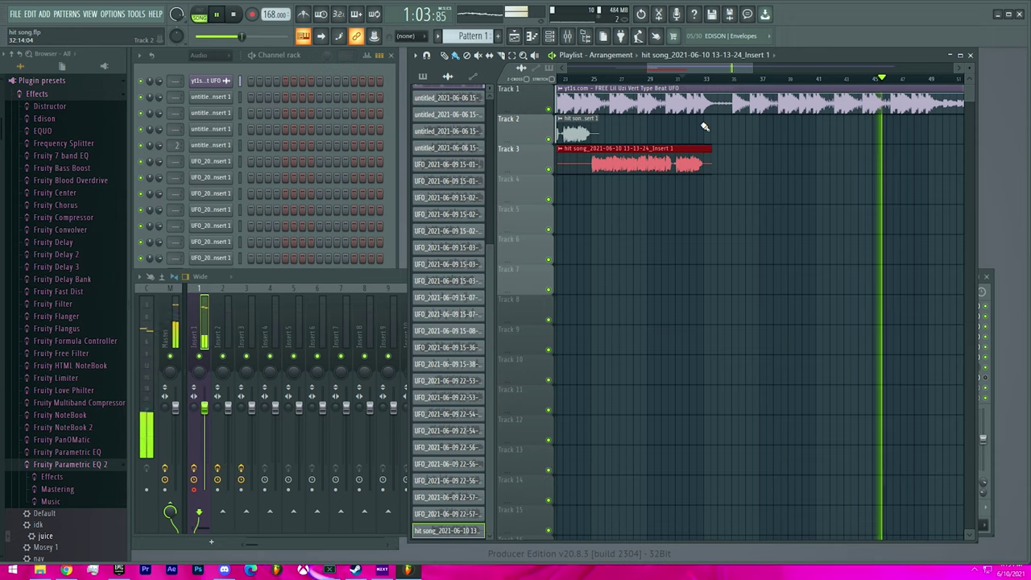
Step: Set the stopped song position to about bar 31 and leave only Auto-Tune 8.1 enabled among Insert 1's effects
left_click(683, 80)
key("space")
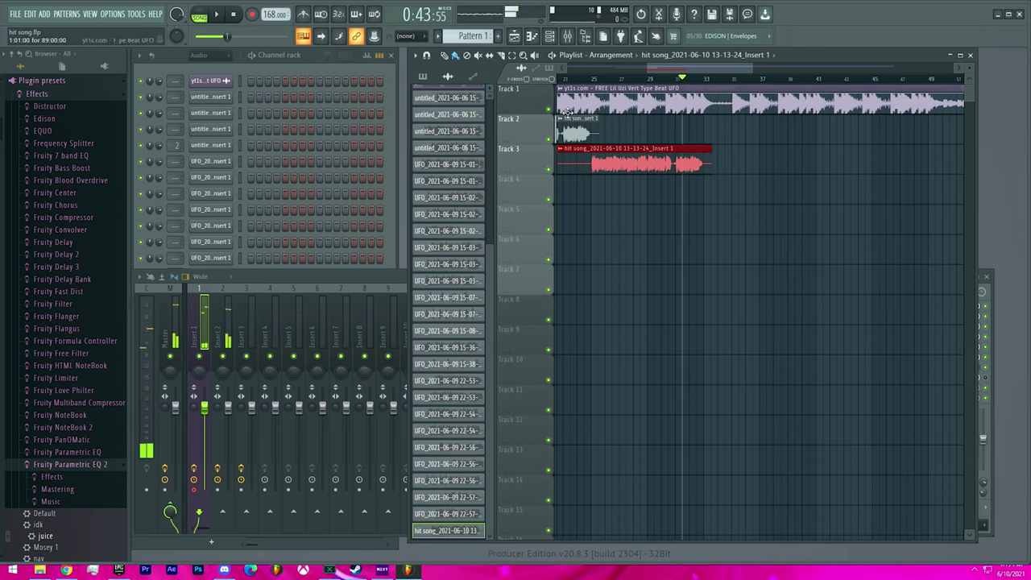
left_click_drag(712, 68, 716, 74)
left_click(214, 306)
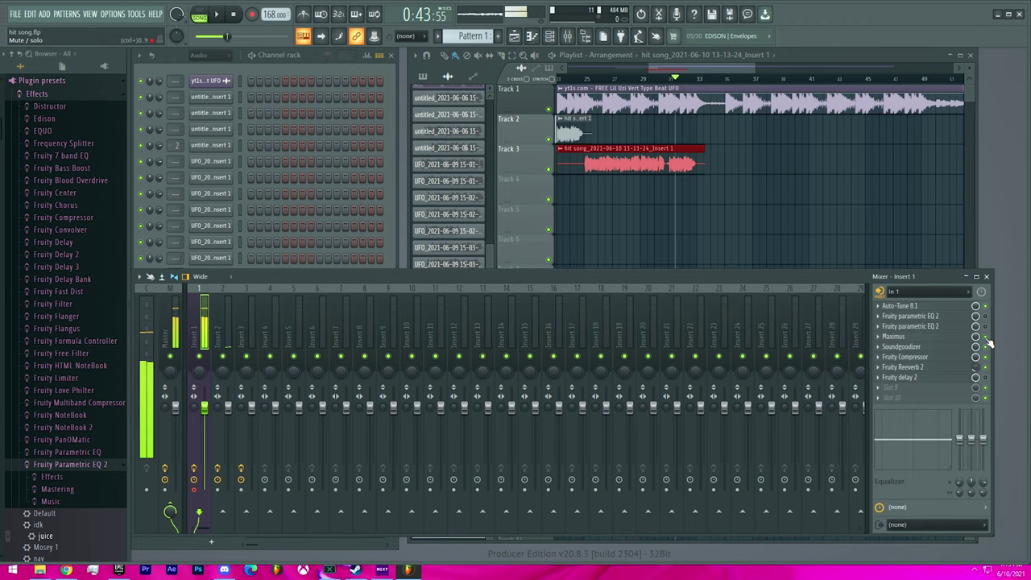
Step: Record a new vocal take on Track 2 from about bar 31 to about bar 41
key("space")
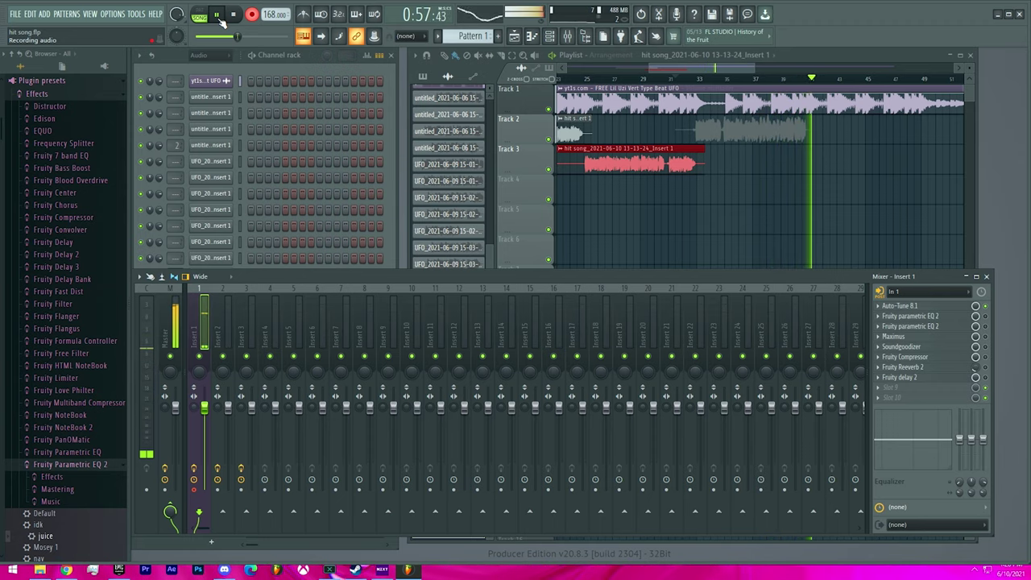
left_click(233, 13)
left_click(517, 186)
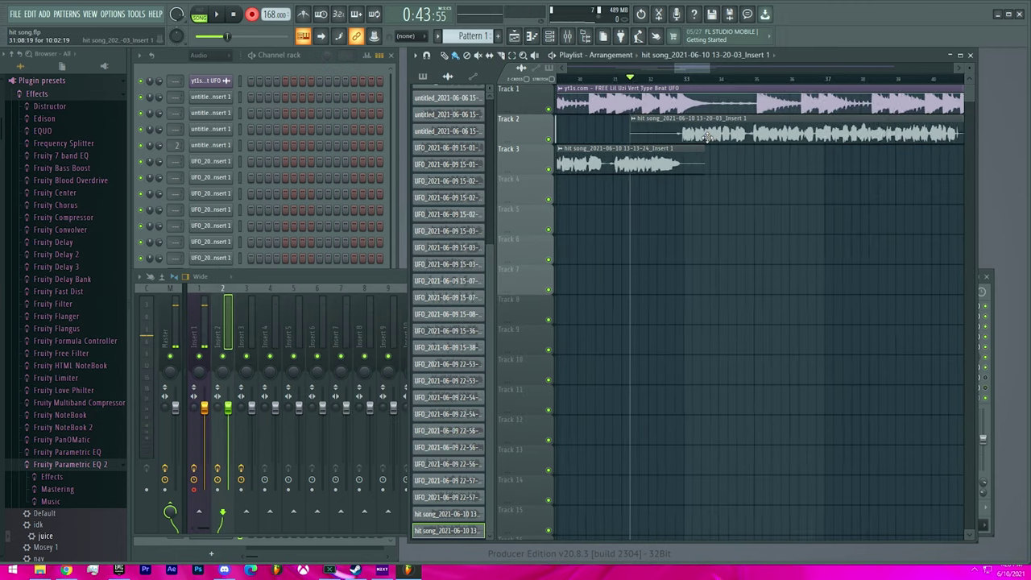
Step: Play back the new Track 2 take, checking its start against the beat around bar 33, and switch off recording mode
scroll(655, 134, "up", 5)
scroll(655, 134, "up", 6)
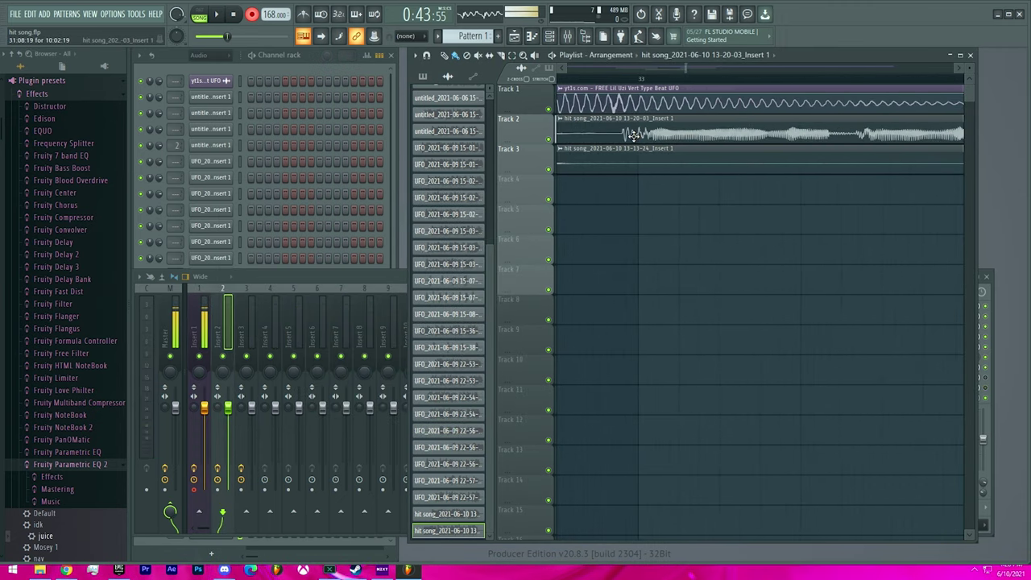
scroll(683, 134, "down", 4)
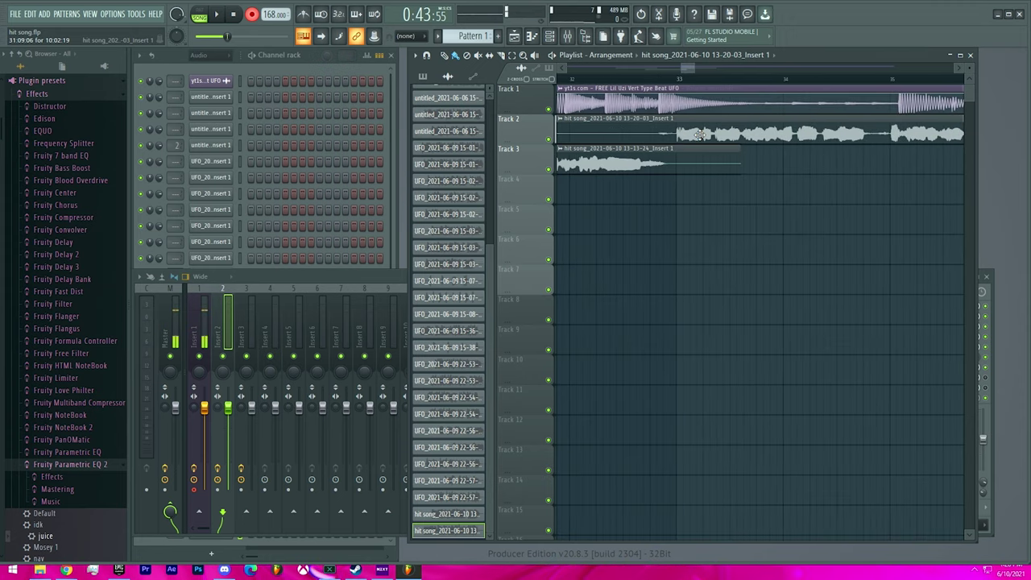
double_click(612, 165)
key("Escape")
key("space")
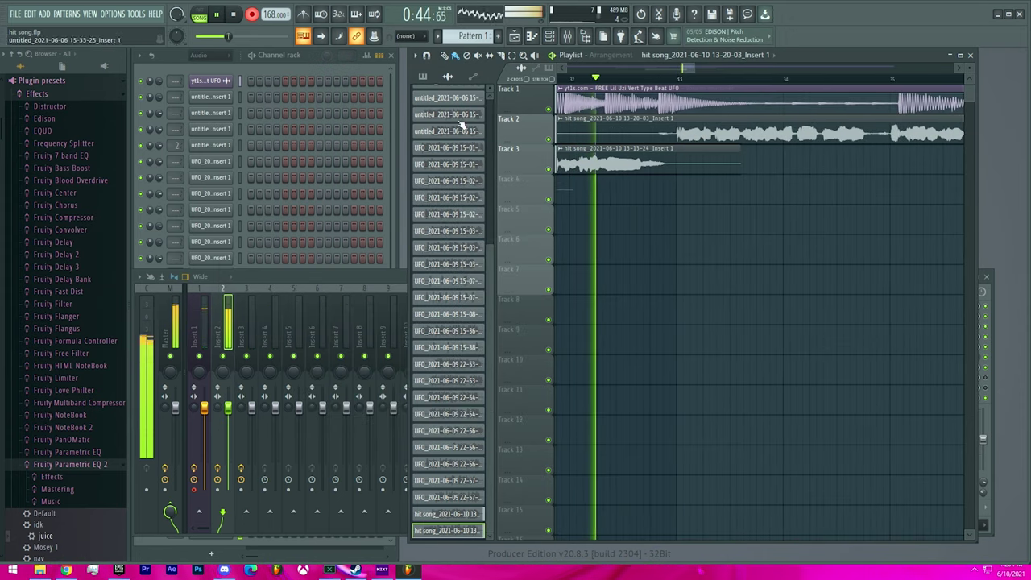
key("r")
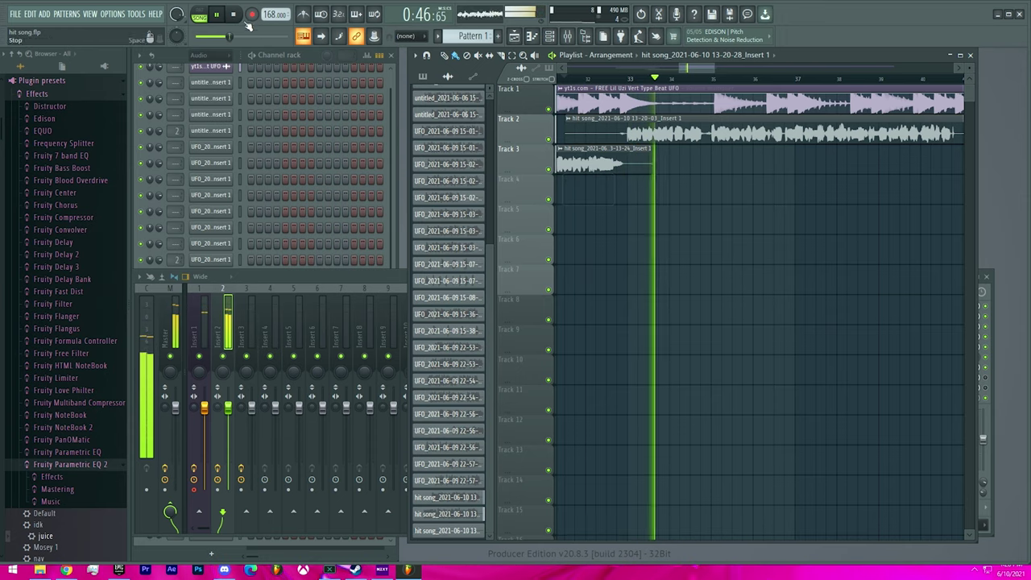
Step: Move the Track 2 vocal clip to start at 31:10:09, lining its phrase up with the beat's hit near bar 35
scroll(631, 132, "up", 2)
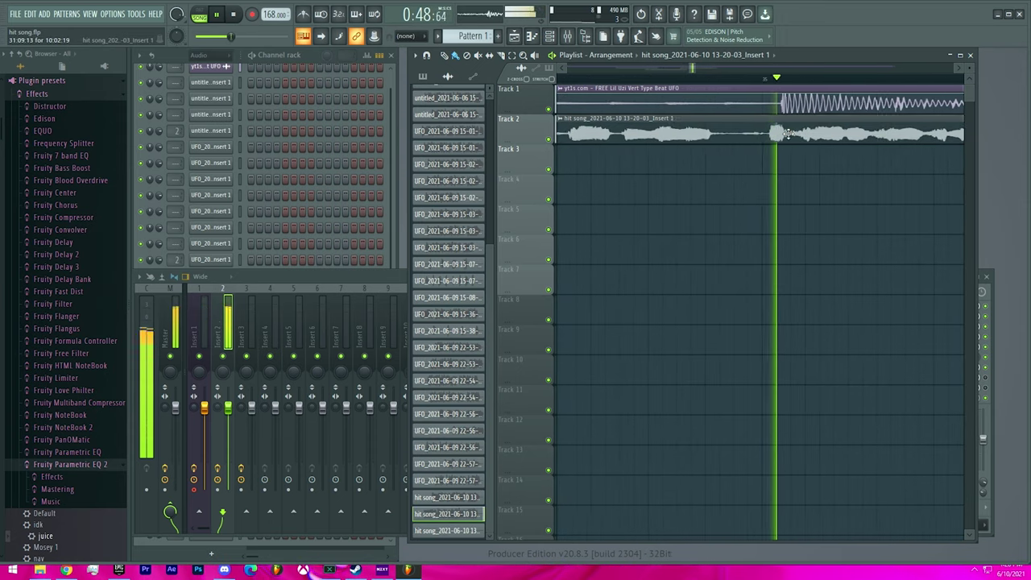
scroll(751, 135, "up", 3)
double_click(750, 135)
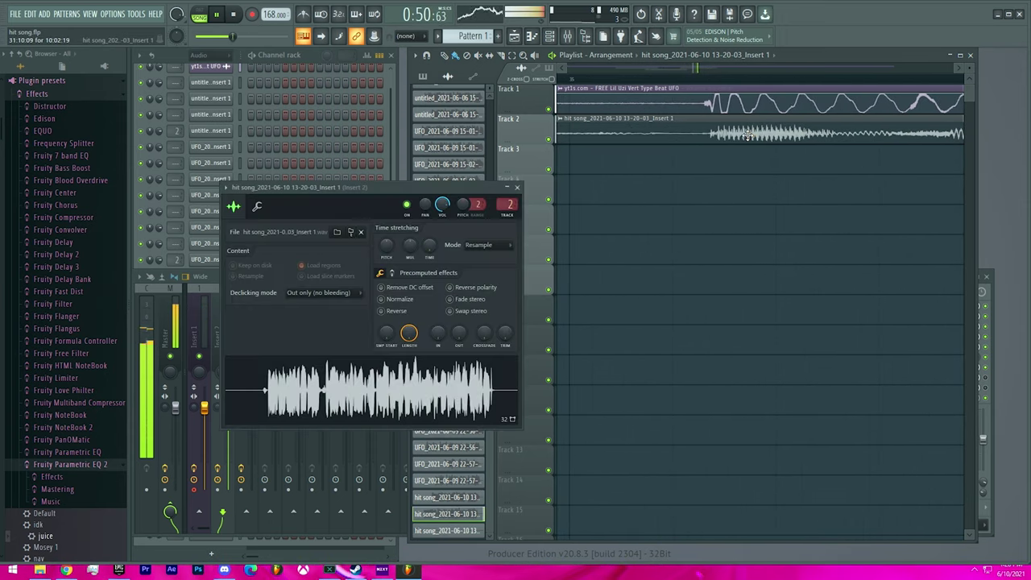
left_click(517, 188)
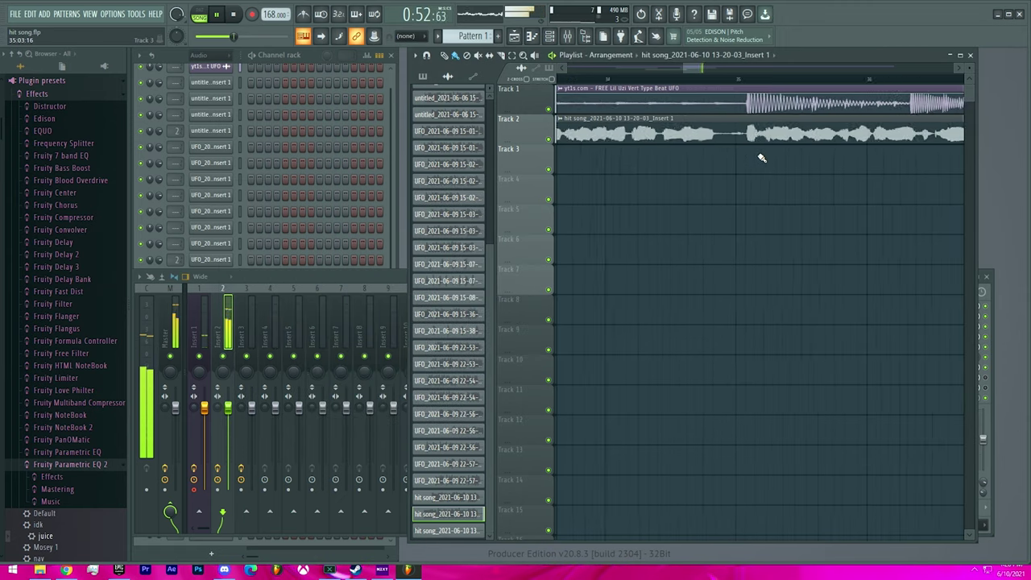
scroll(759, 156, "down", 3)
scroll(774, 161, "down", 3)
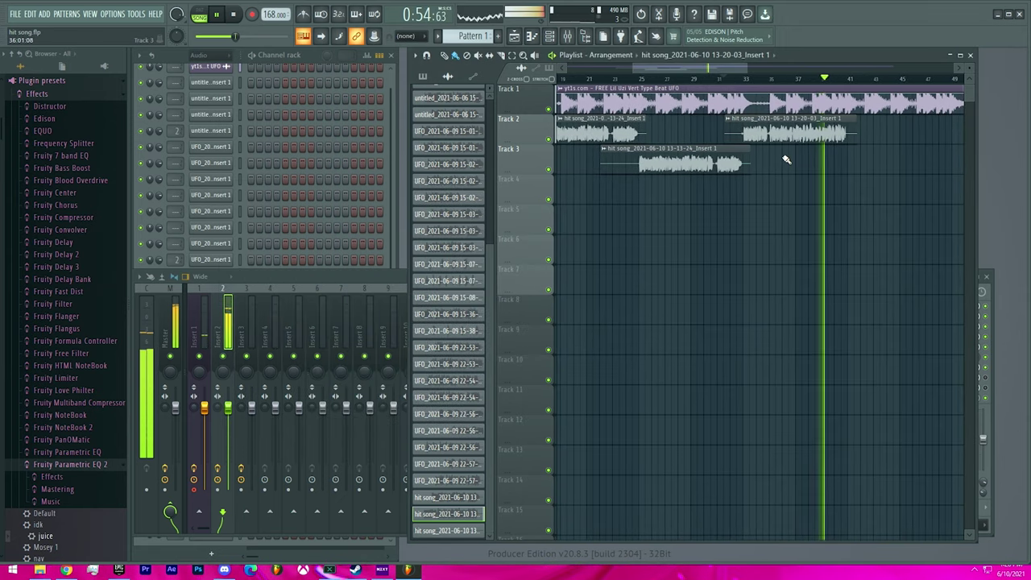
Step: Play the Track 2 vocal take with the beat repeatedly from about bars 31–32 to check its timing
left_click(724, 78)
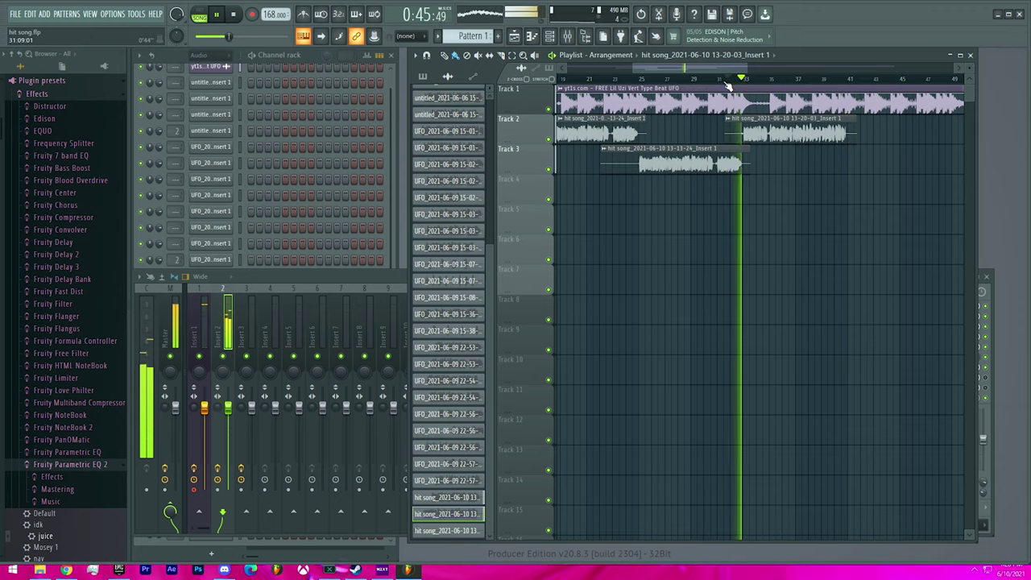
left_click(731, 79)
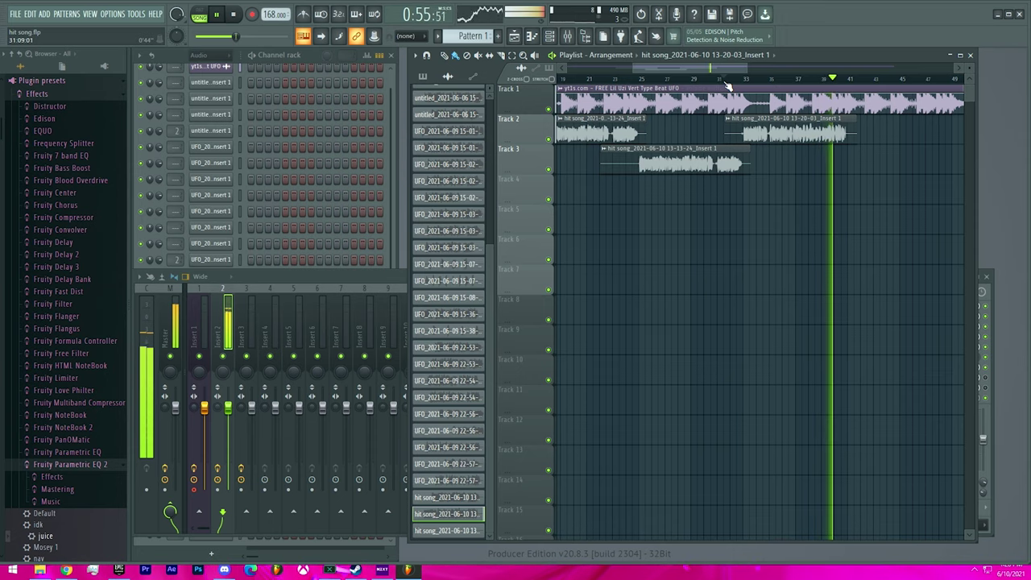
left_click_drag(745, 68, 725, 67)
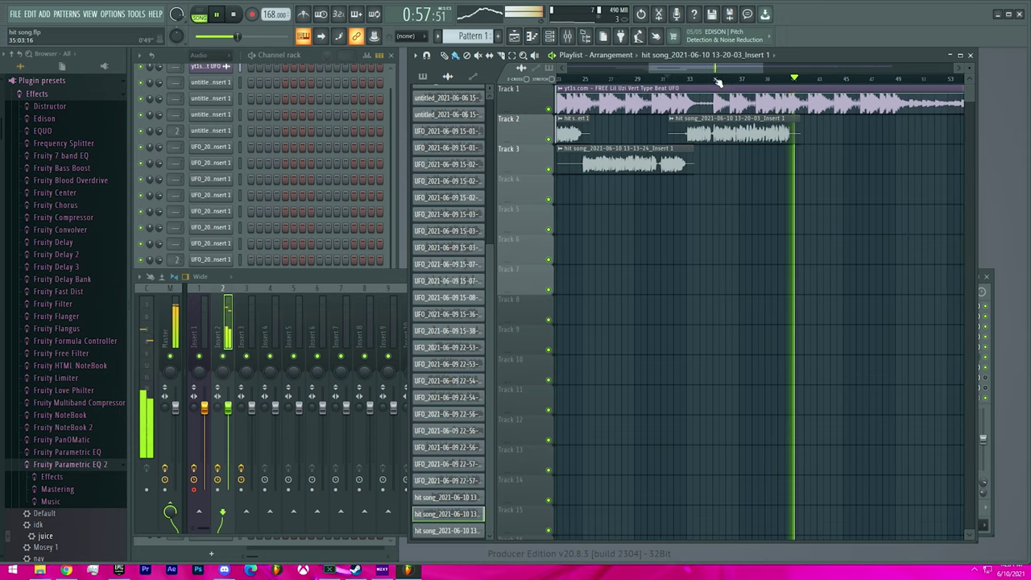
left_click(680, 79)
key("space")
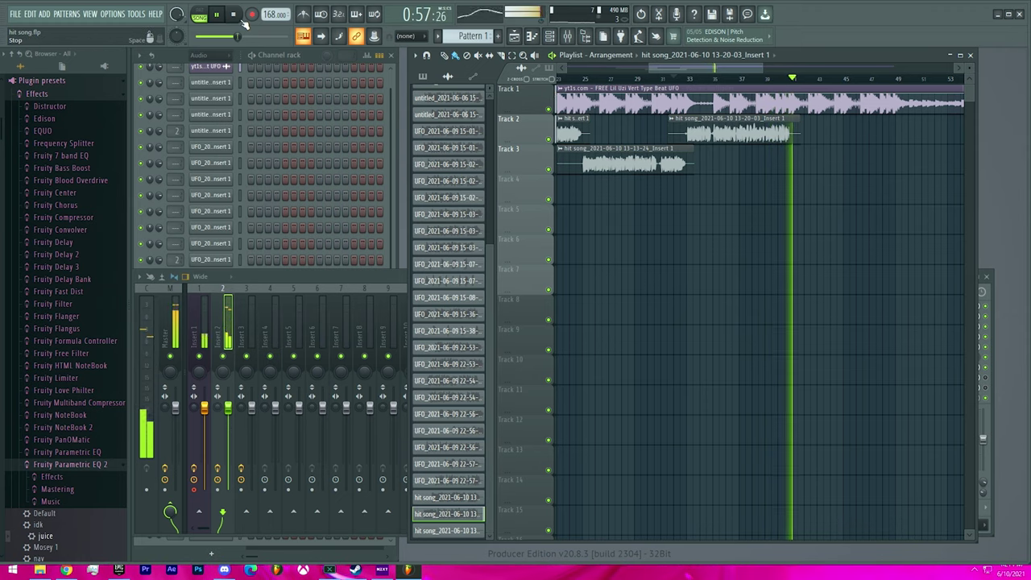
key("space")
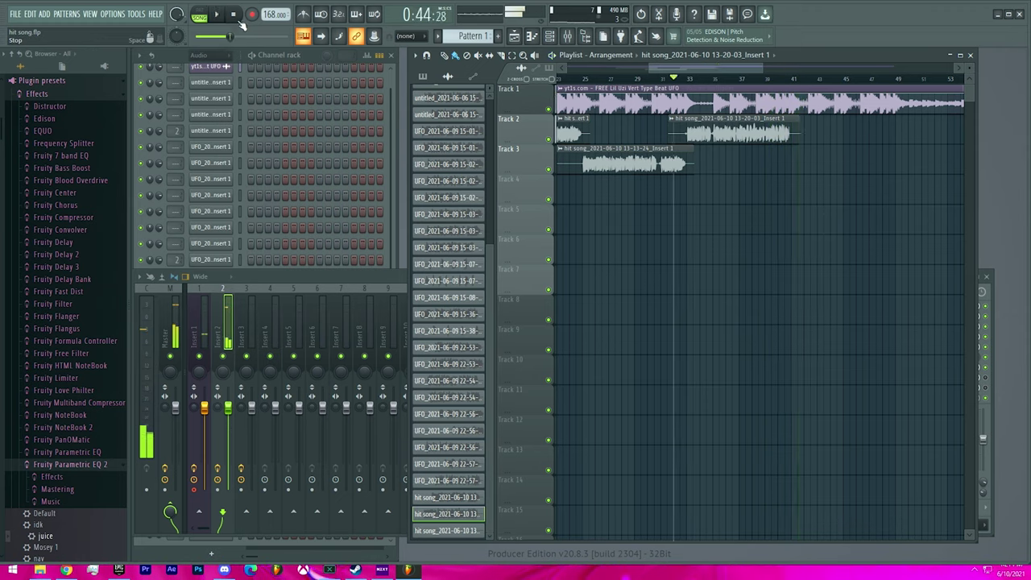
Step: Select mixer Insert 1 and play the beat in repeated run-throughs from about bar 39 to rehearse the next vocal part
left_click(774, 80)
left_click(215, 323)
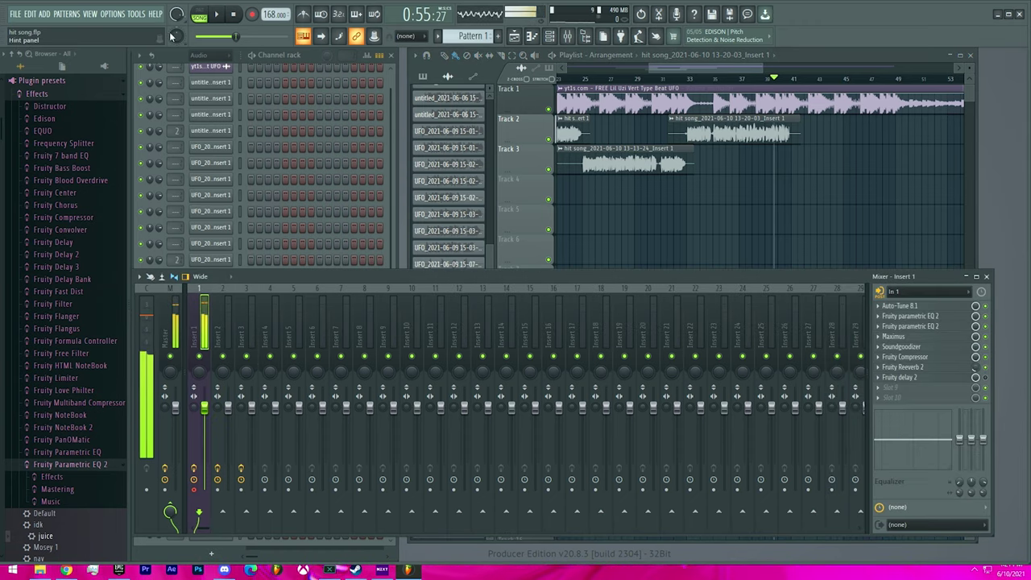
left_click(215, 15)
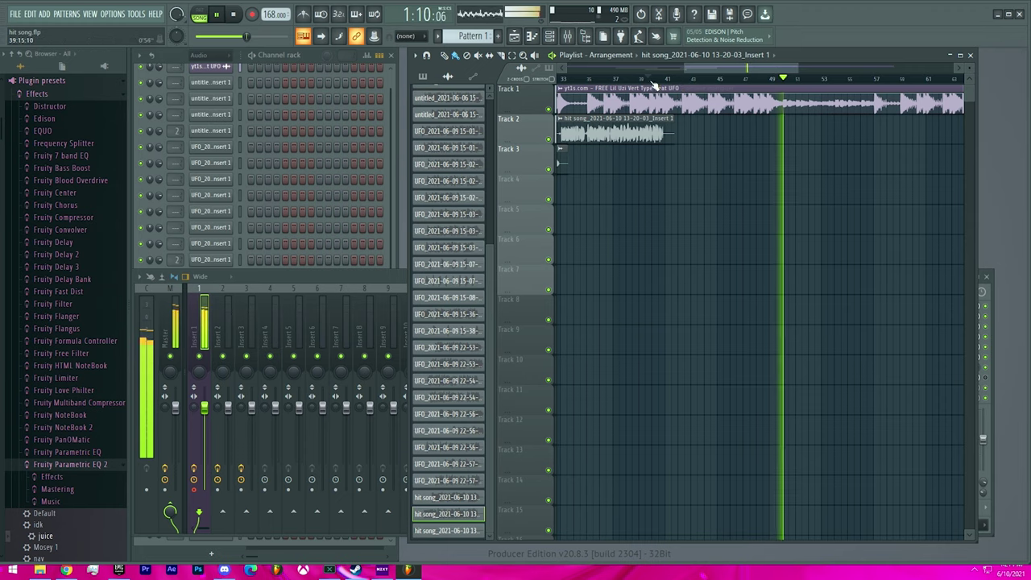
left_click_drag(262, 38, 251, 38)
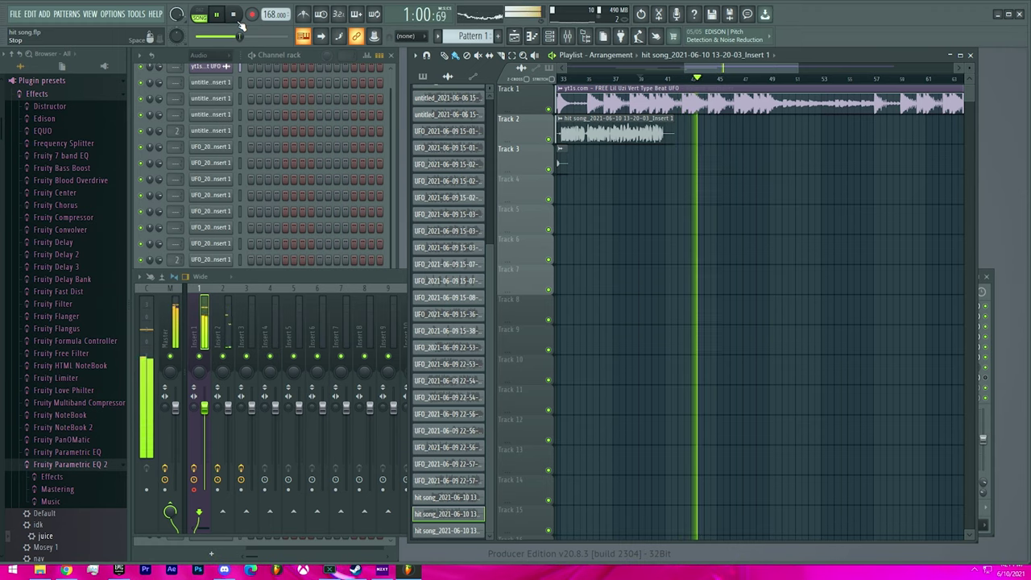
left_click(235, 18)
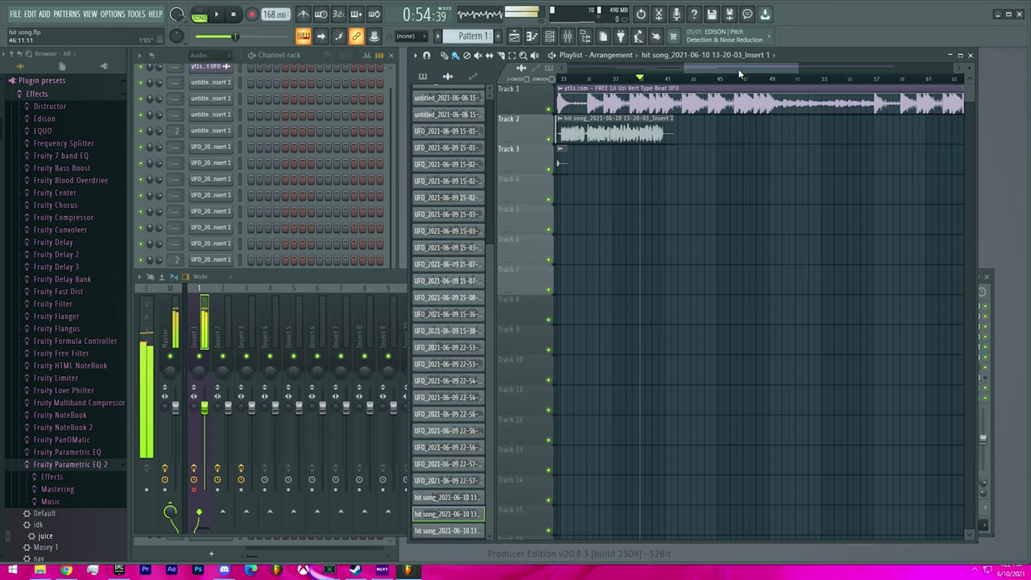
left_click_drag(693, 63, 657, 65)
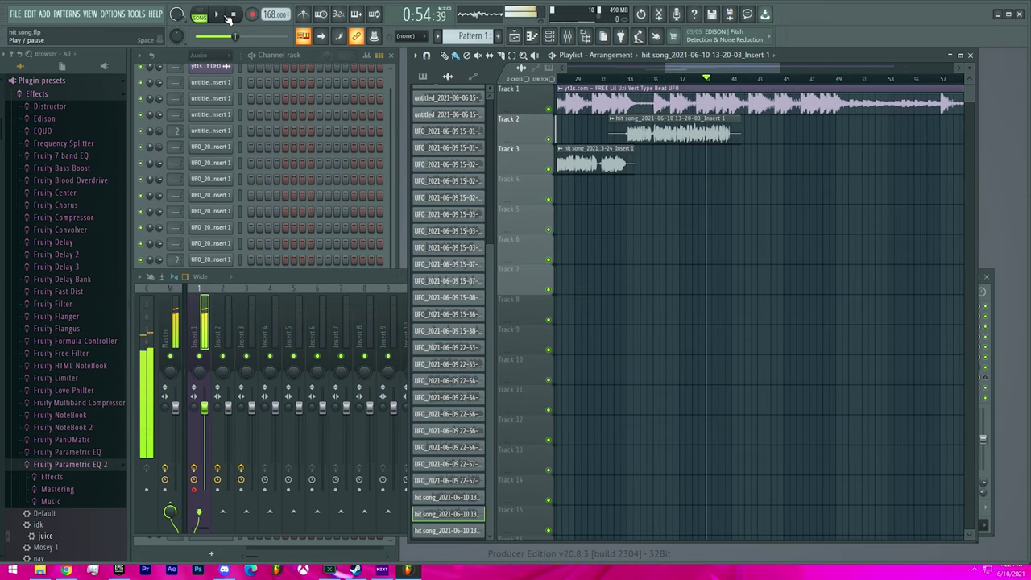
left_click(227, 16)
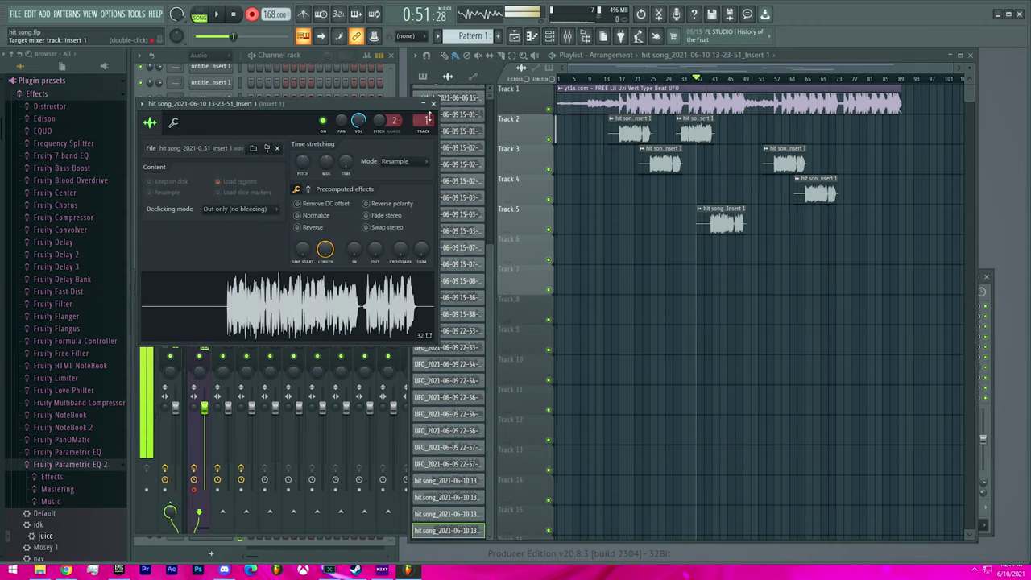
Step: Finish routing the new Track 5 vocal take to Insert 2 and check its entry against the beat just before bar 41
left_click(433, 104)
scroll(712, 224, "up", 3)
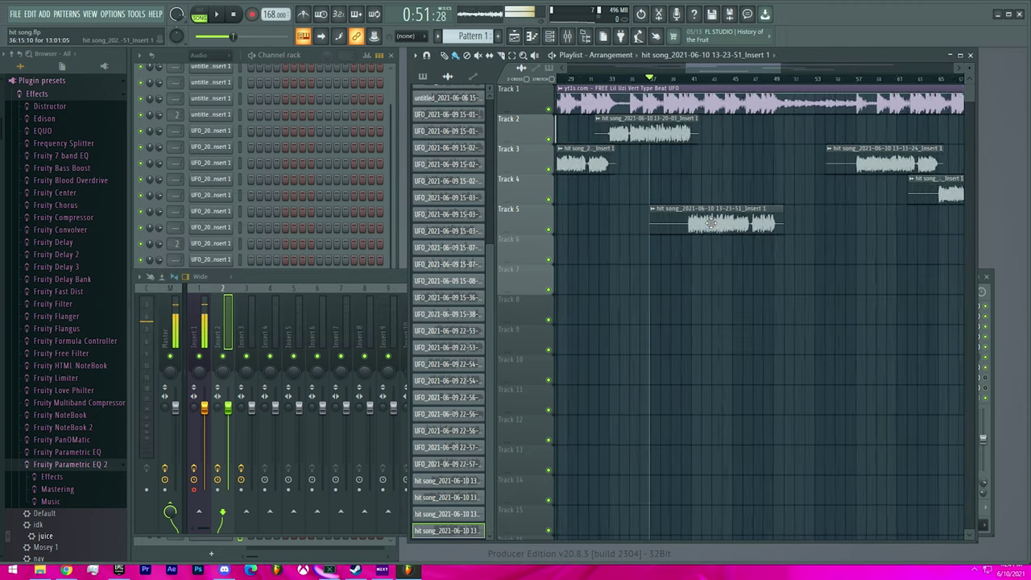
scroll(712, 224, "up", 5)
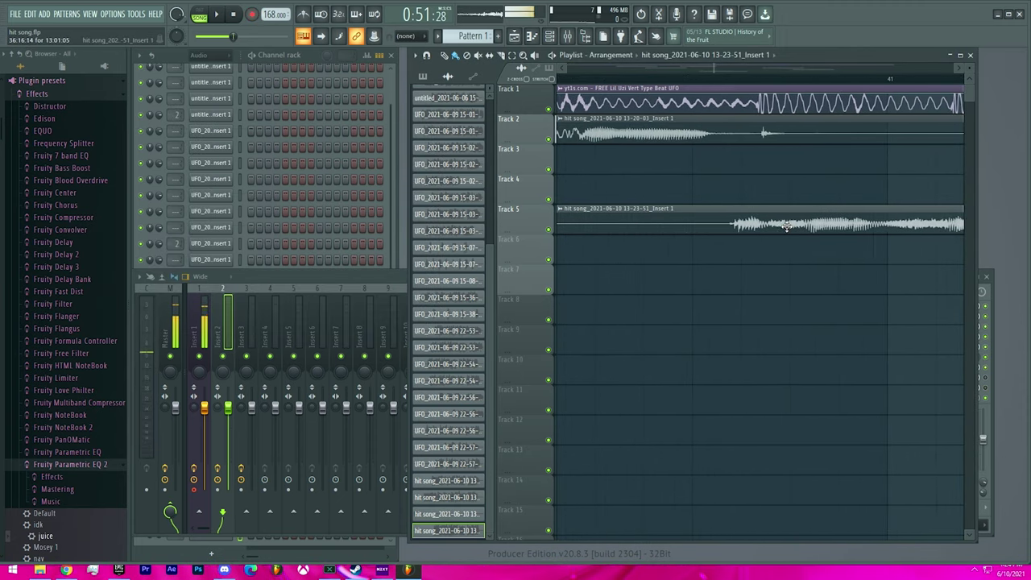
scroll(786, 225, "up", 3)
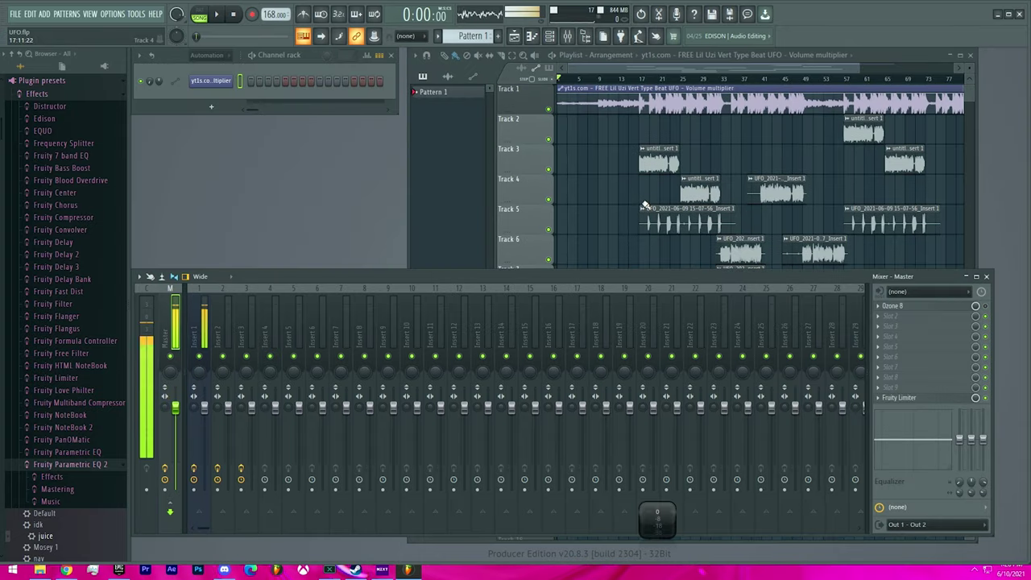
Step: Play the UFO.flp arrangement from about bar 13
scroll(644, 205, "down", 2)
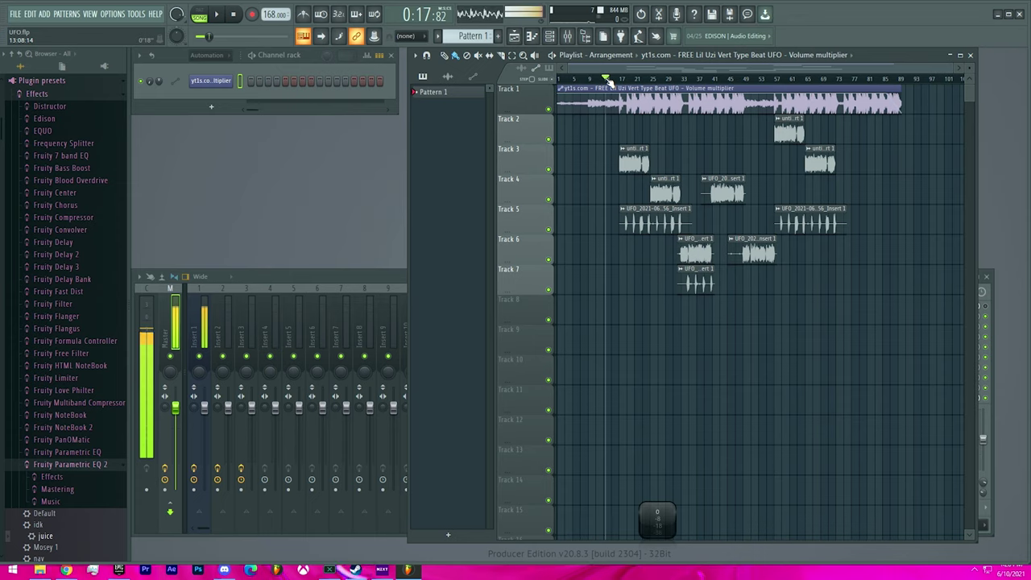
left_click(218, 16)
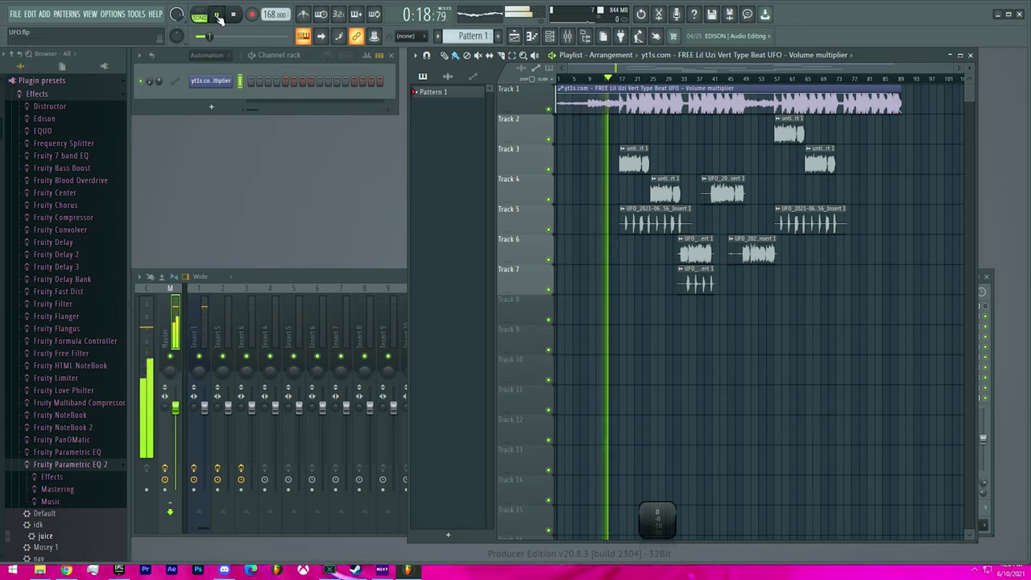